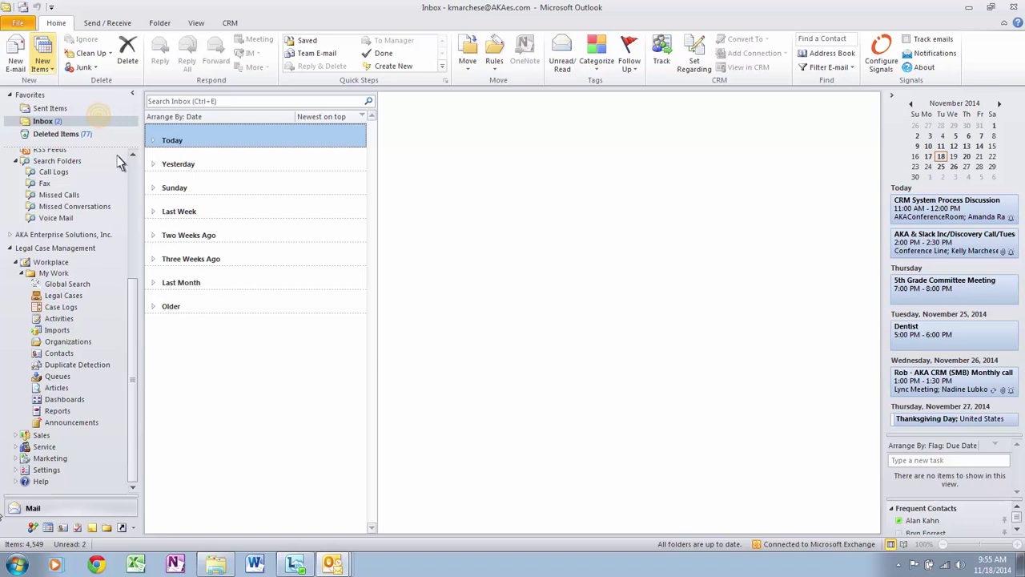
- From Legal Case Management > My Work > Legal Cases, open the Trial-stage tort case record
click(99, 117)
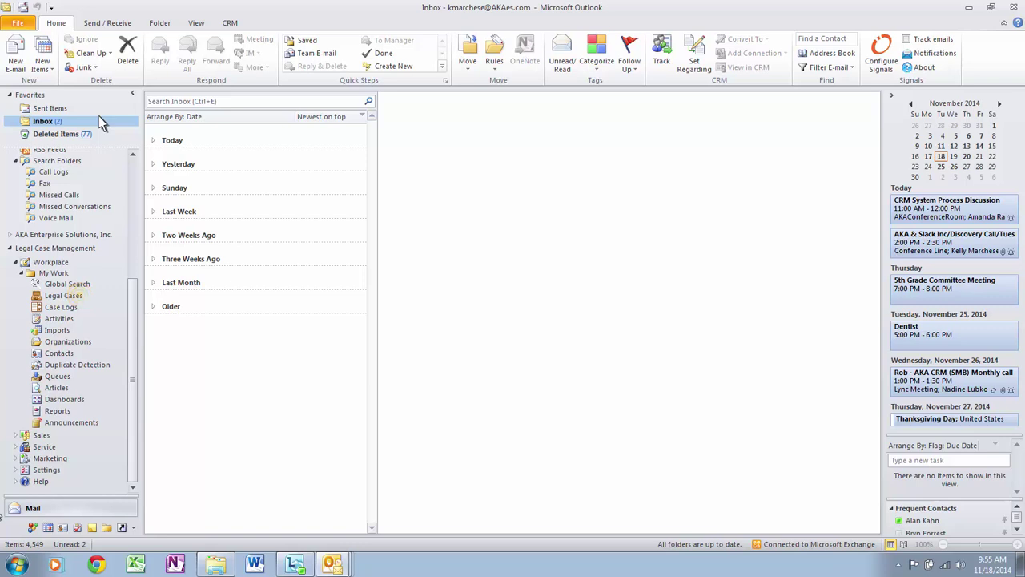
click(80, 296)
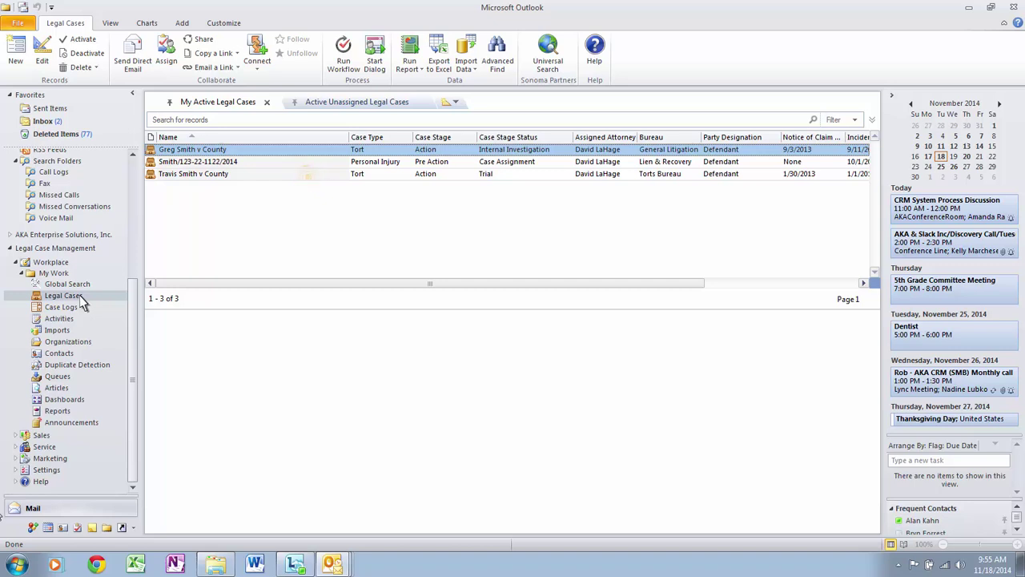
click(312, 174)
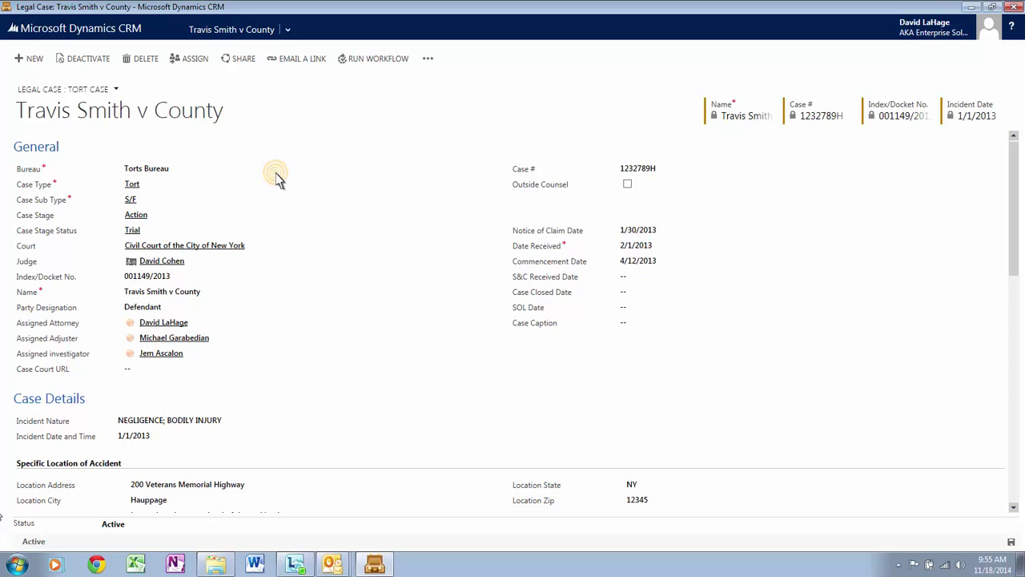
click(276, 173)
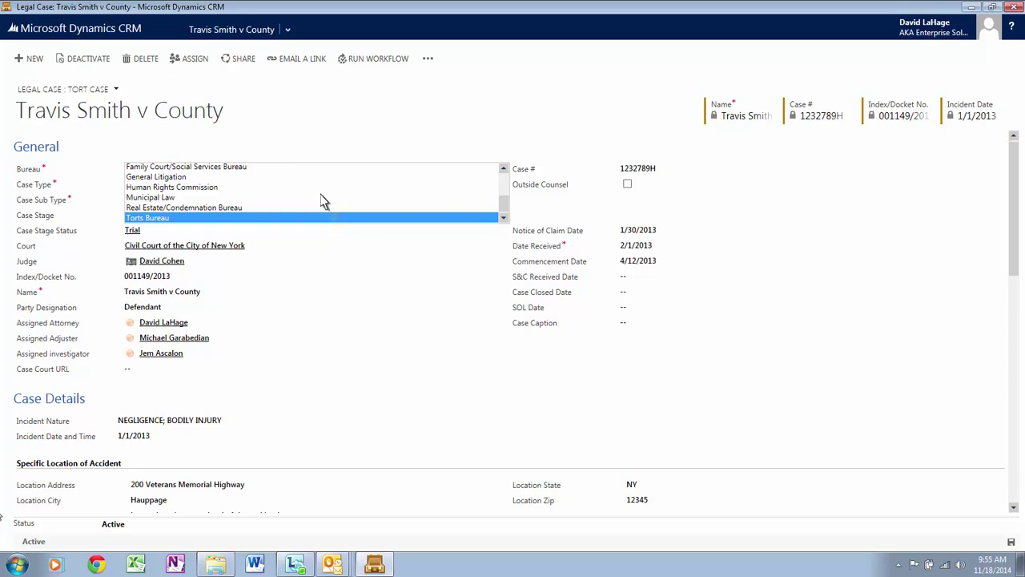
click(337, 217)
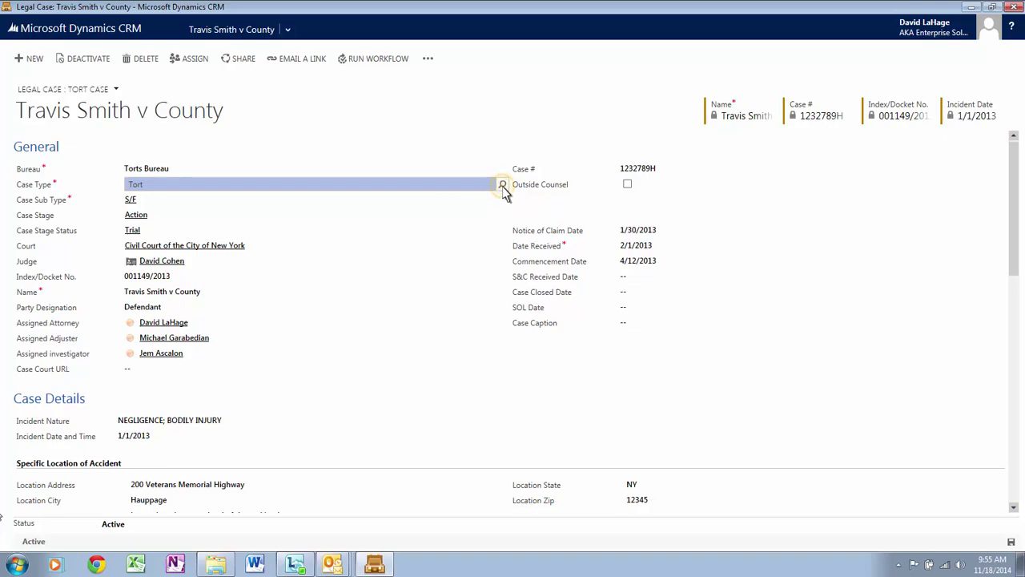
click(503, 186)
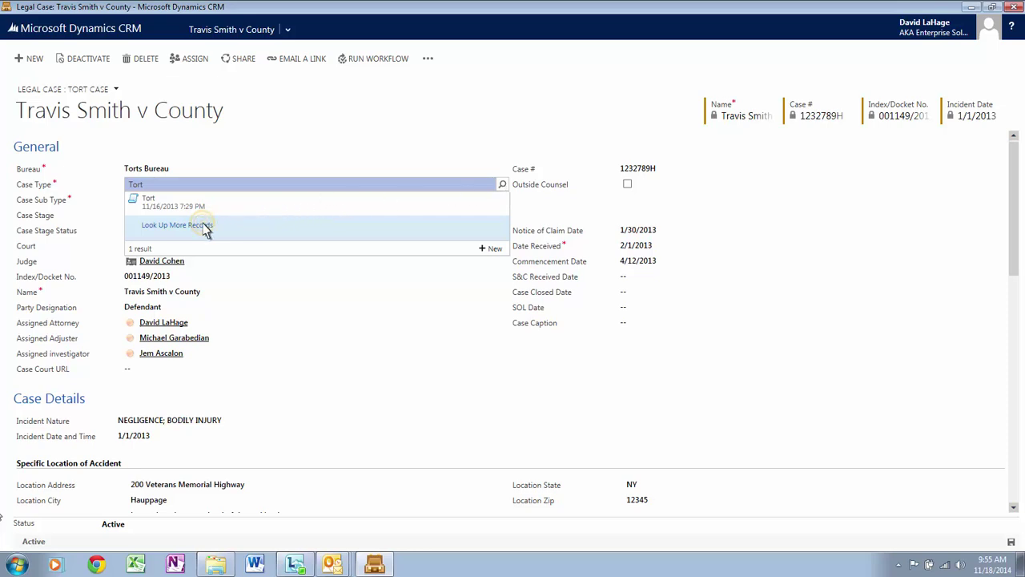
click(177, 225)
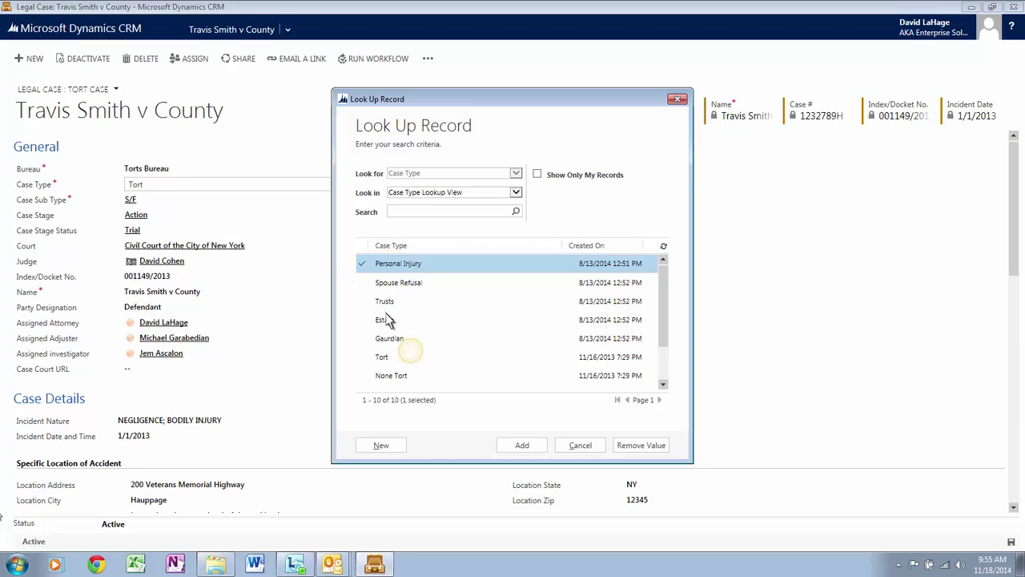
click(412, 356)
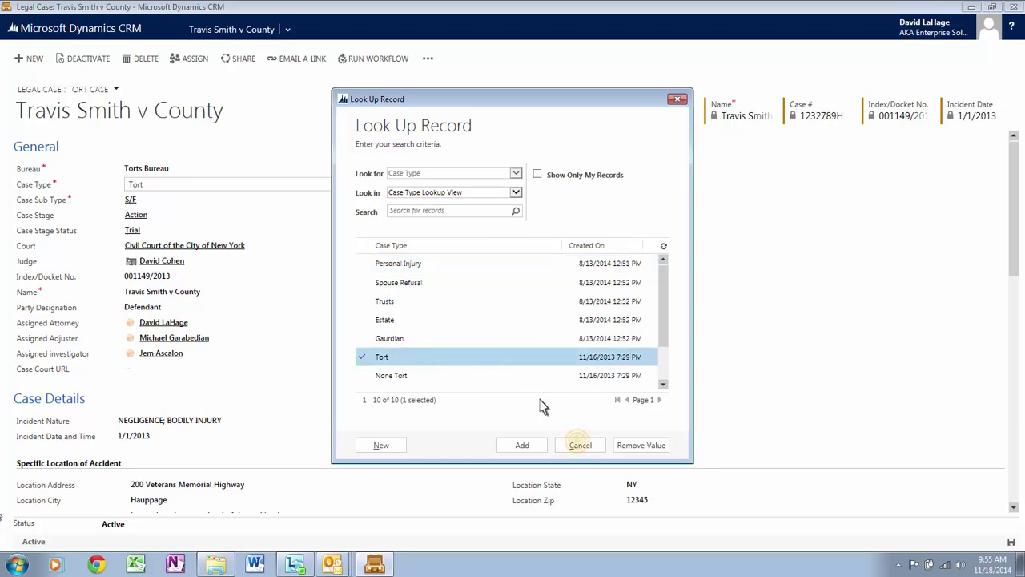
click(581, 447)
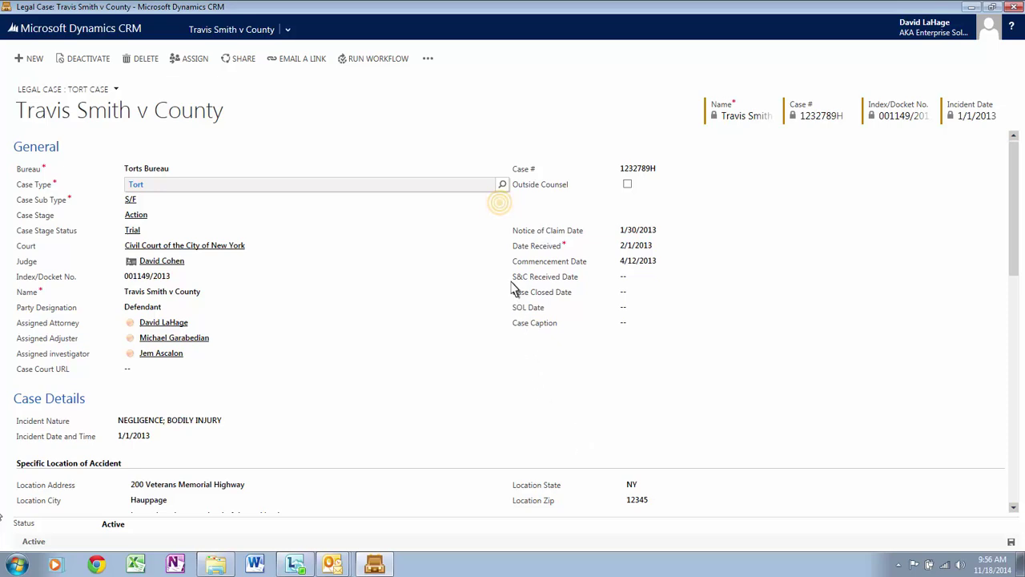
click(496, 203)
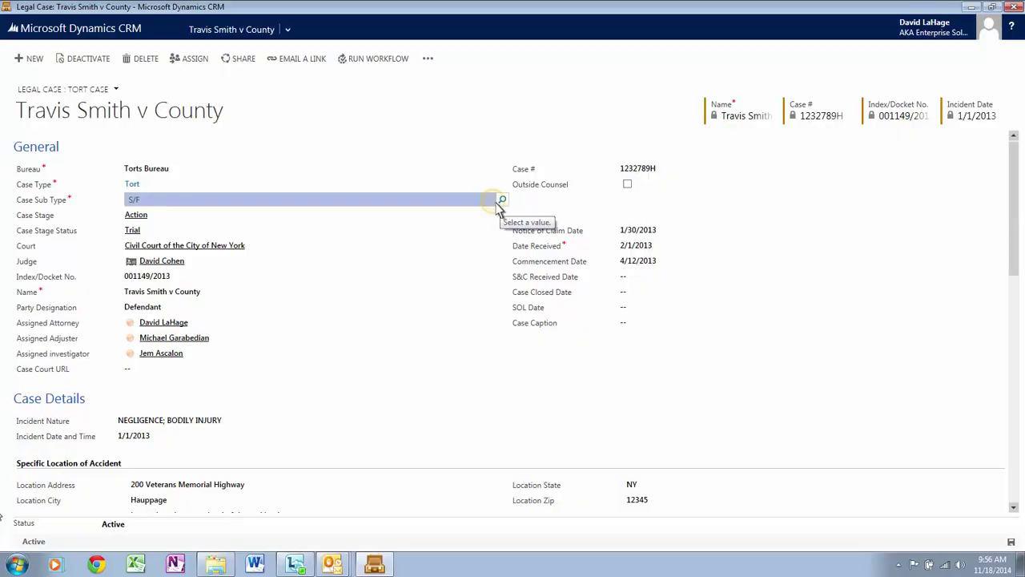
click(497, 203)
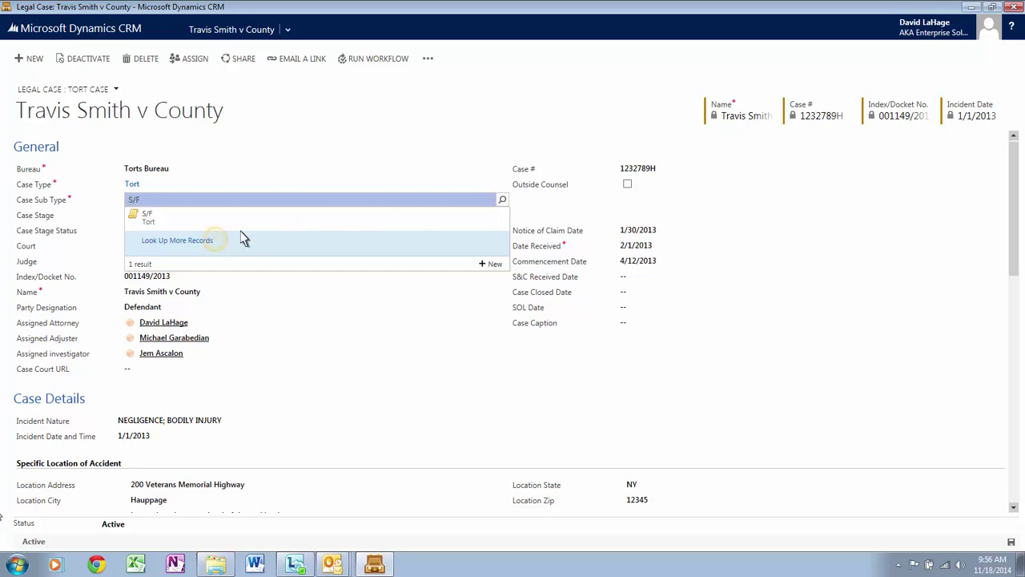
click(215, 242)
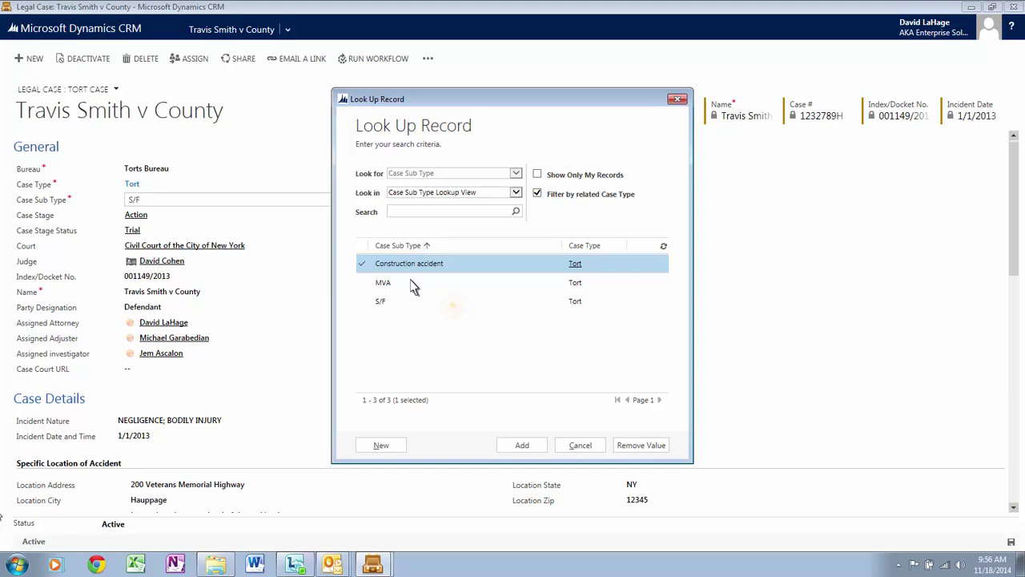
click(454, 307)
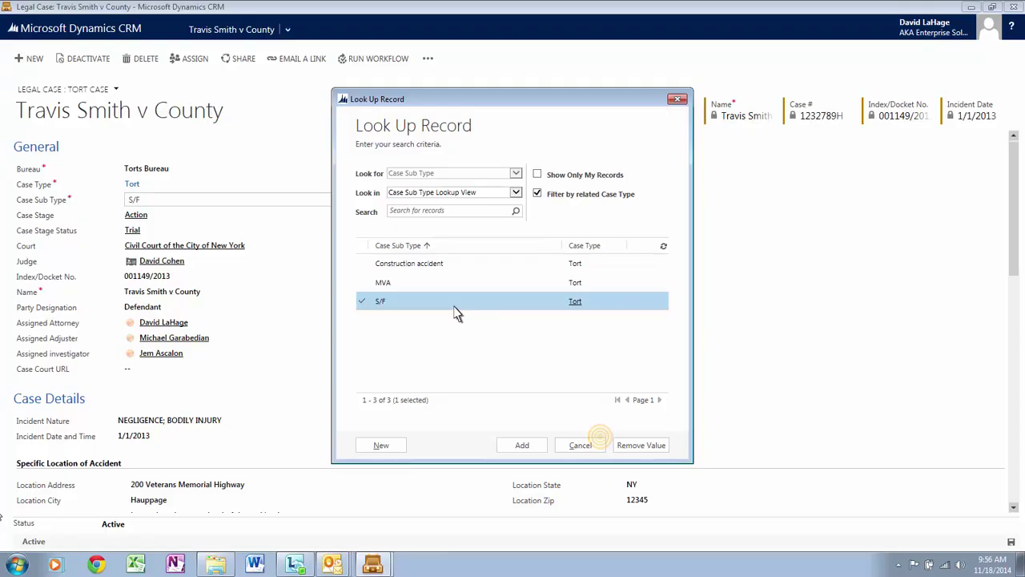
click(602, 445)
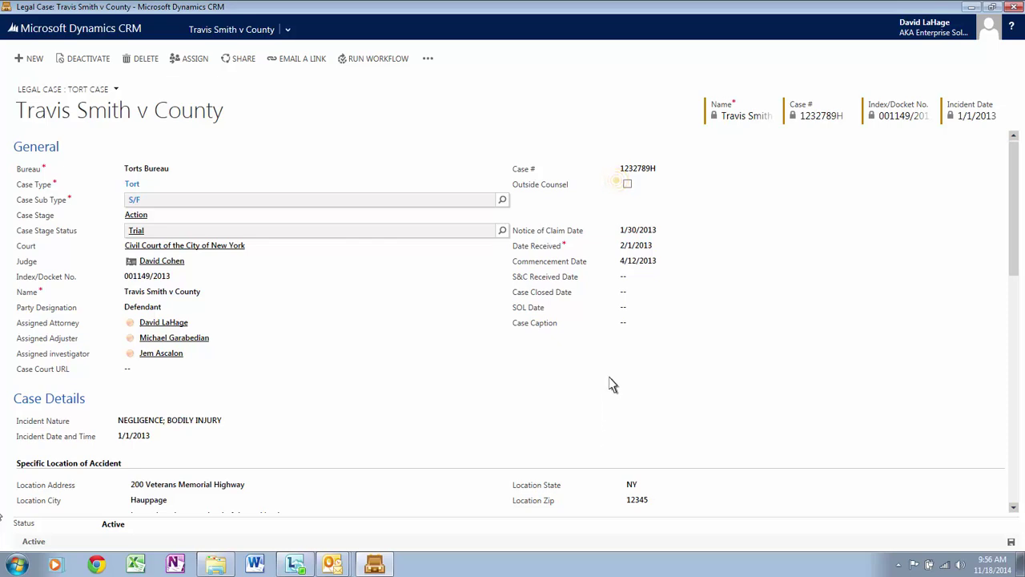
- Tick Outside Counsel and set the Outside Counsel's Firm to Siben & Siben Attorneys at Law
click(624, 185)
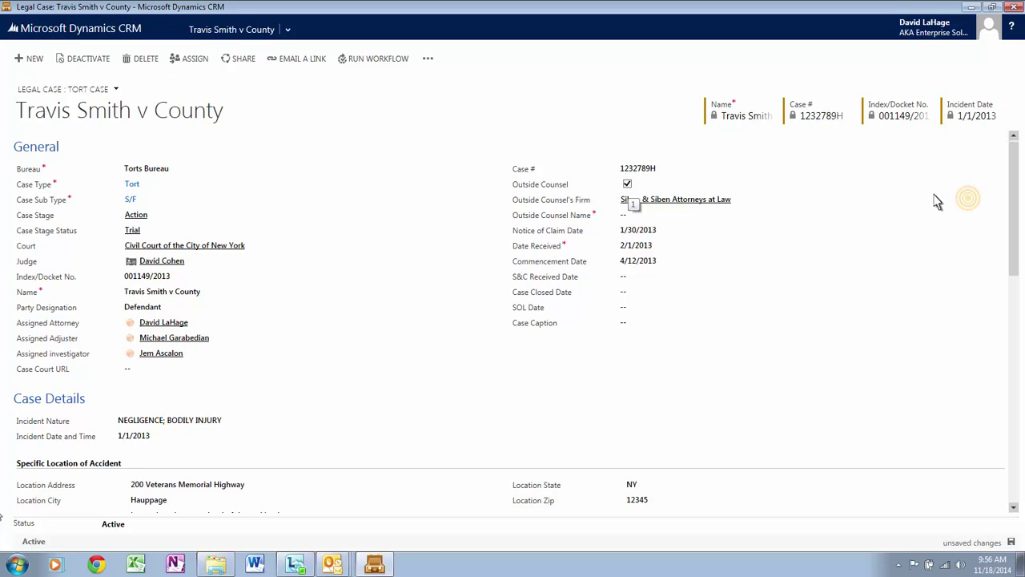
click(971, 204)
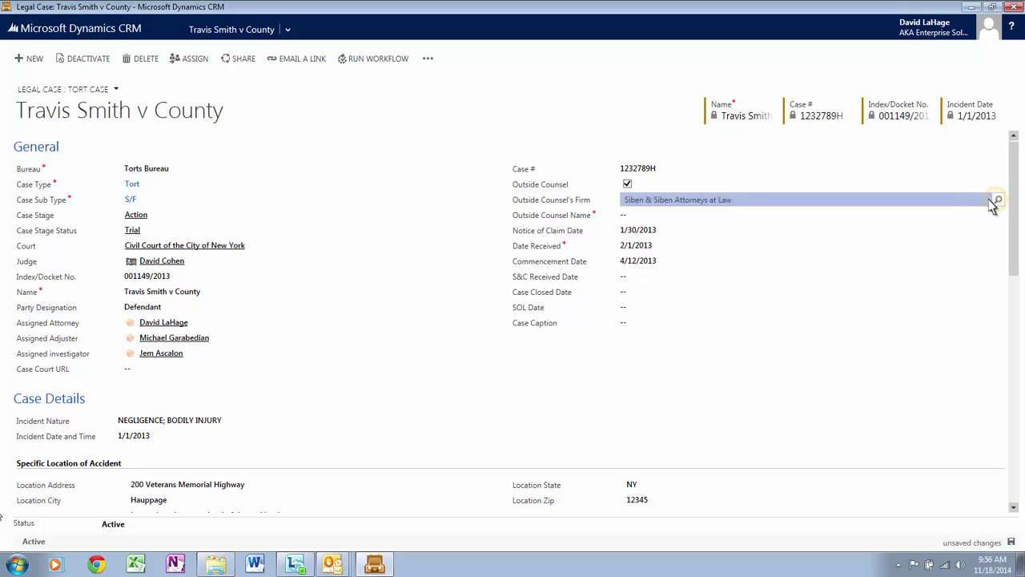
click(998, 201)
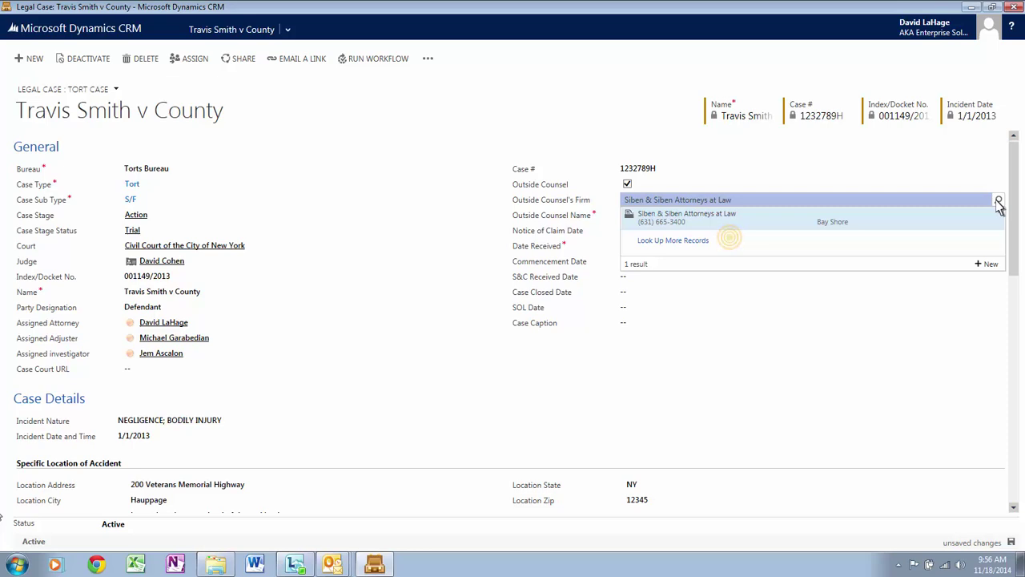
click(728, 239)
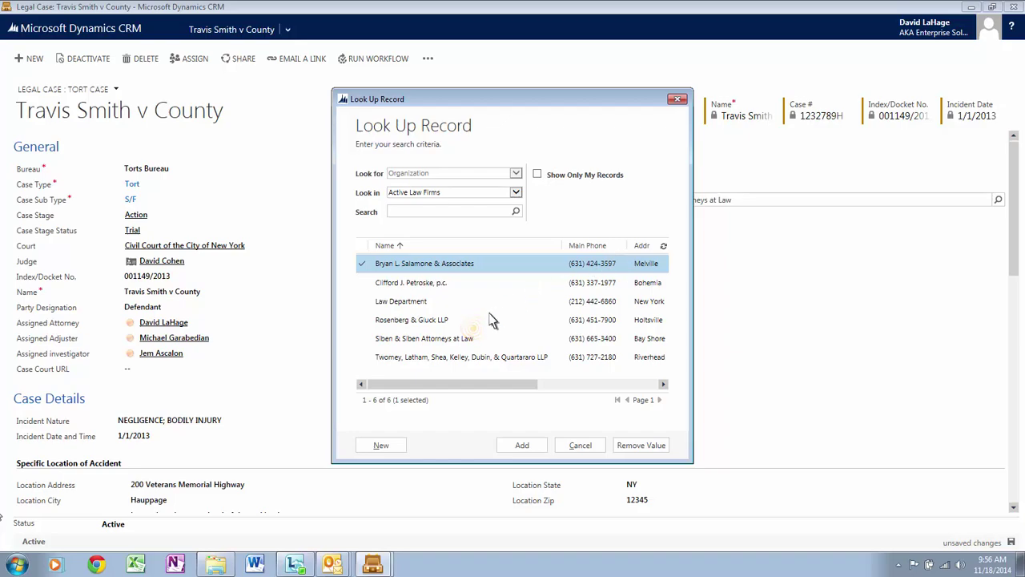
click(476, 337)
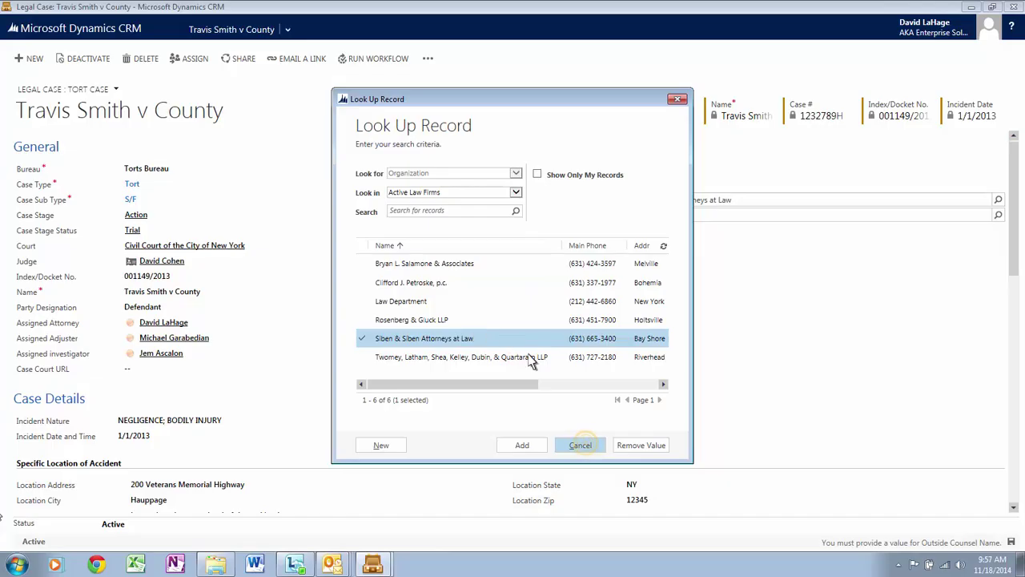
click(581, 445)
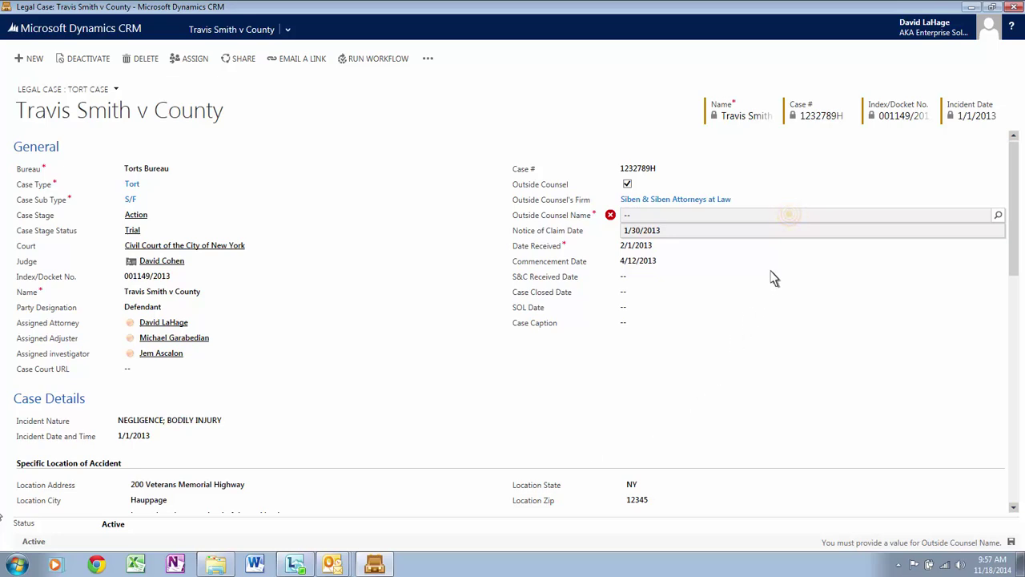
- Find no contacts for Outside Counsel Name, then untick Outside Counsel to remove both counsel fields
click(790, 217)
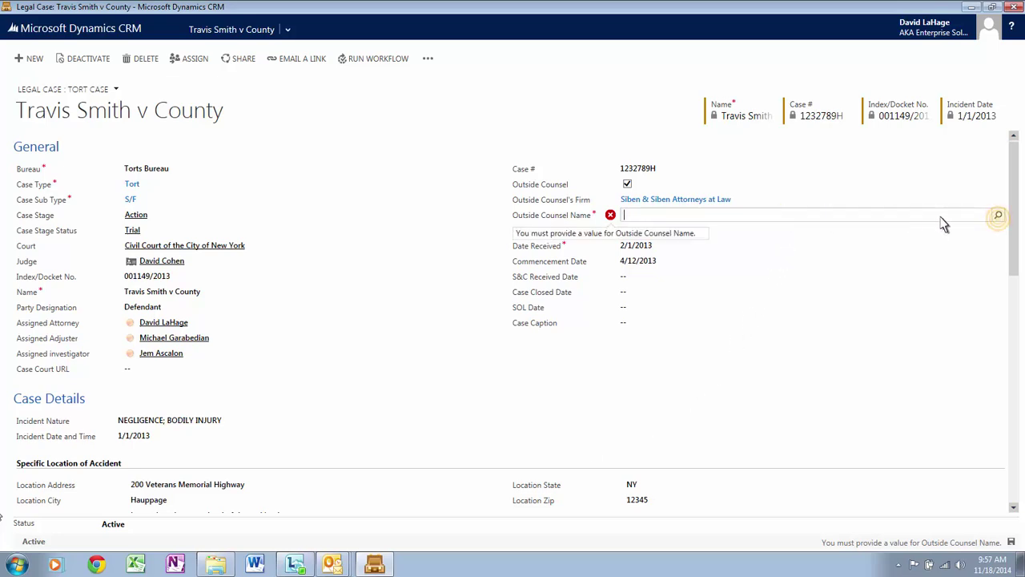
click(999, 216)
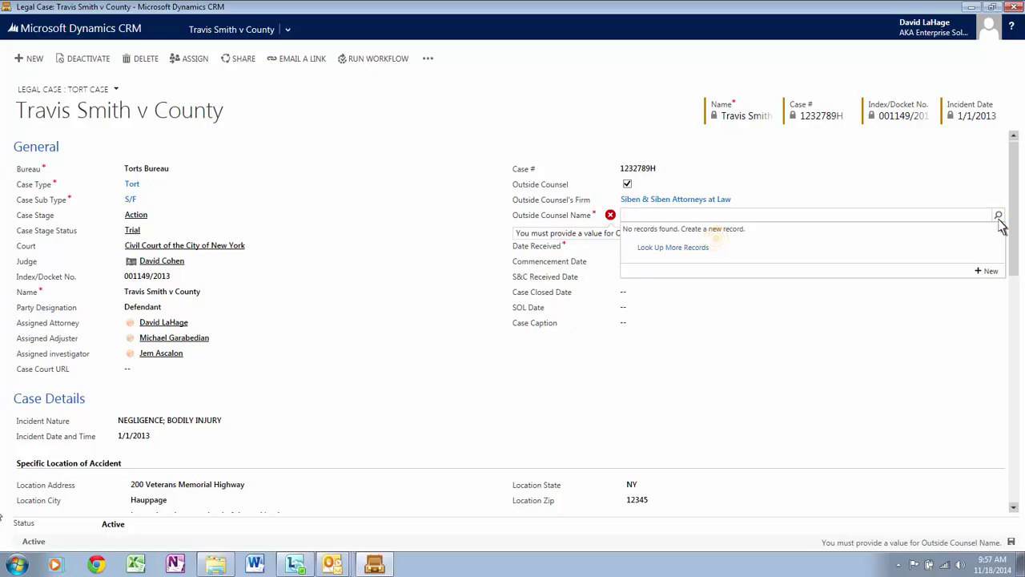
click(717, 246)
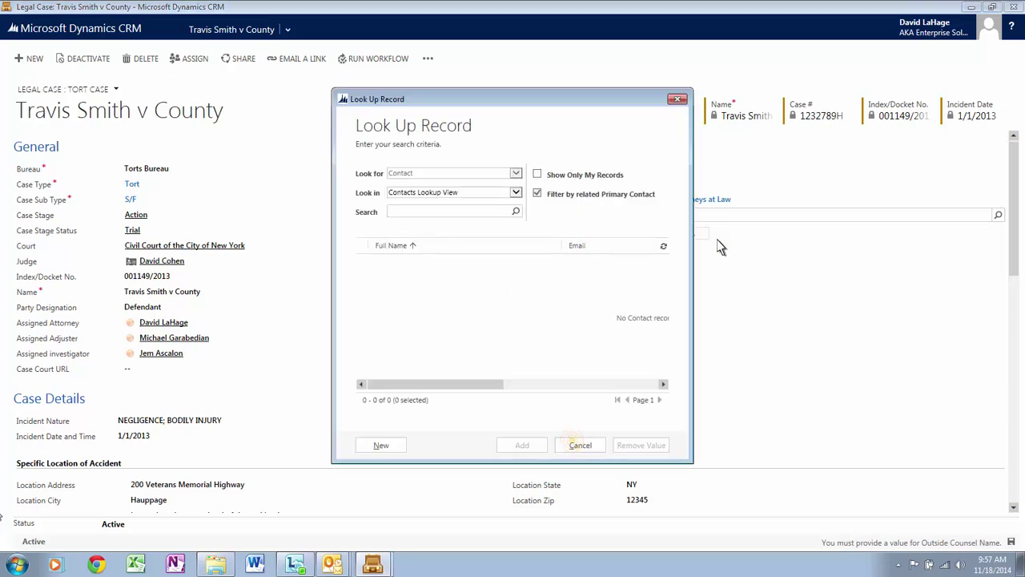
click(578, 445)
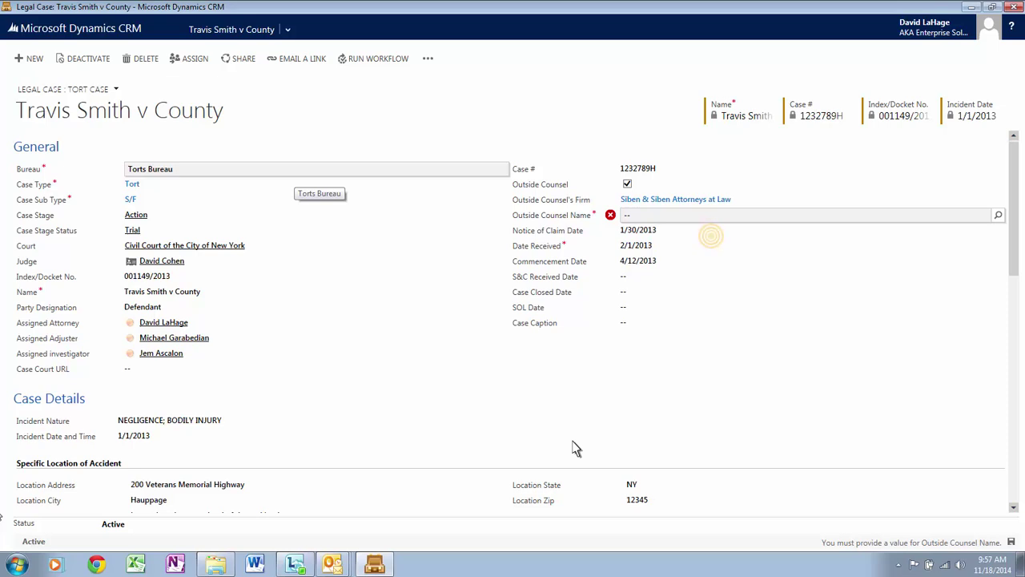
click(712, 235)
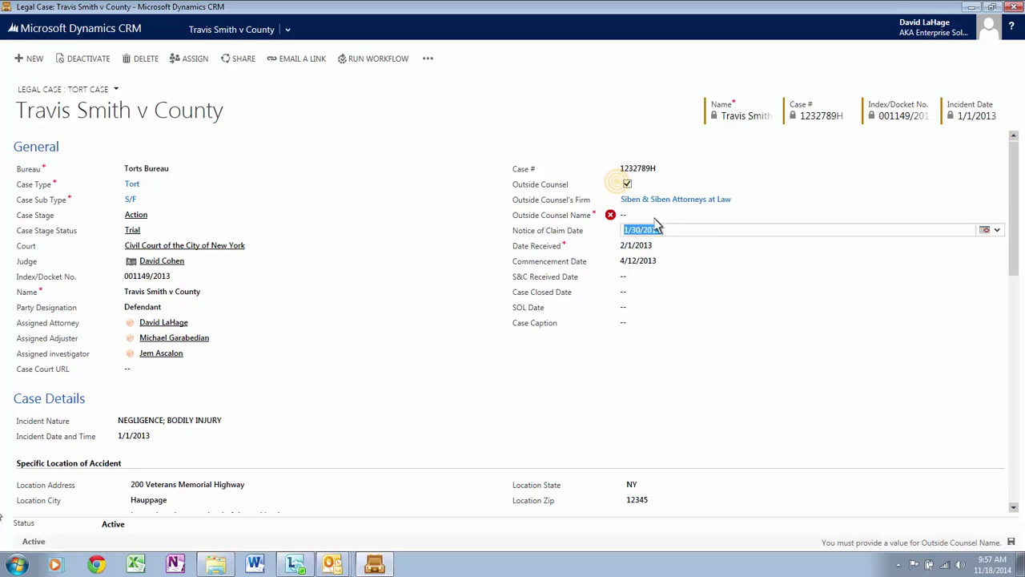
click(624, 186)
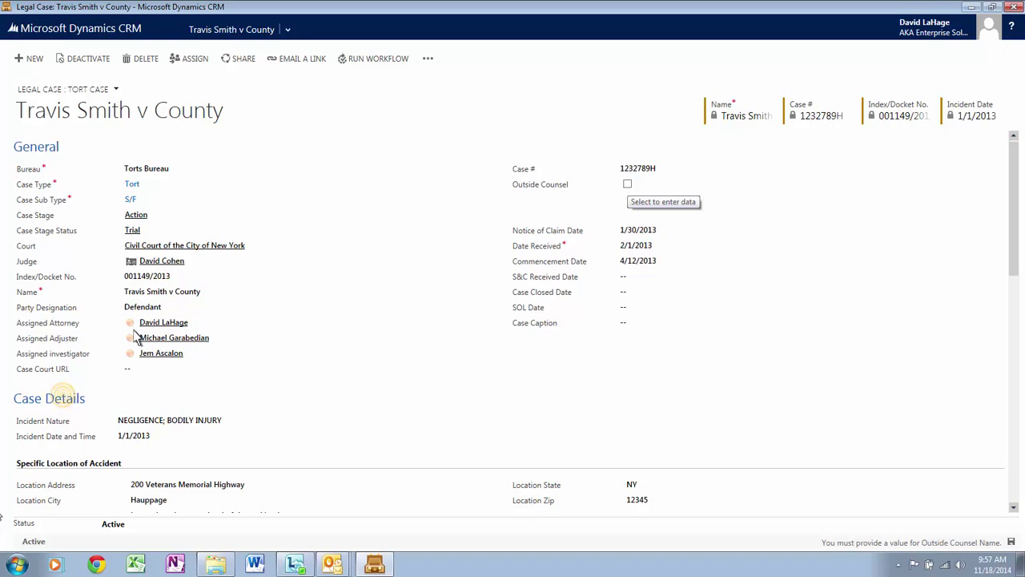
scroll(67, 403, down, 3)
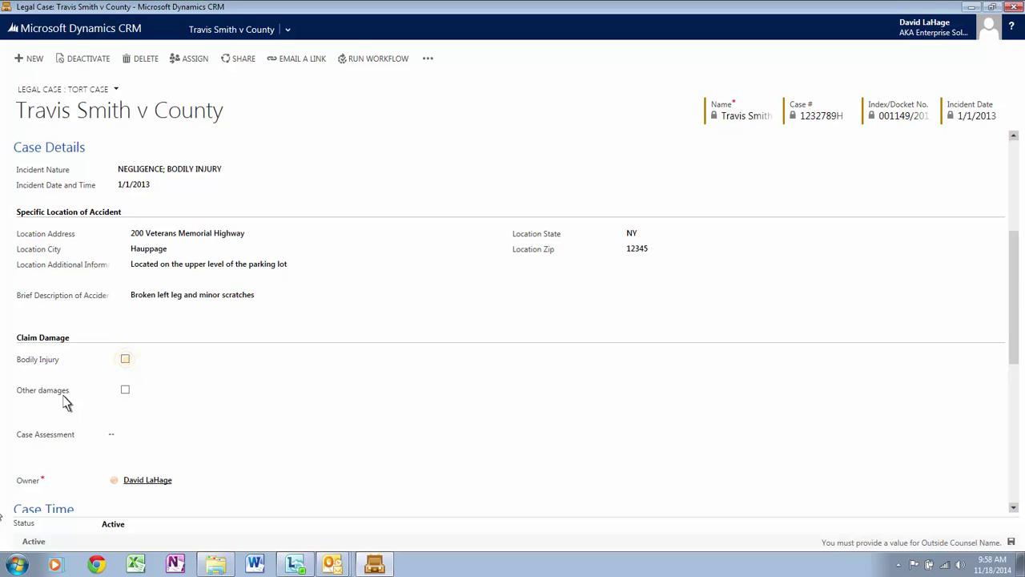
click(126, 360)
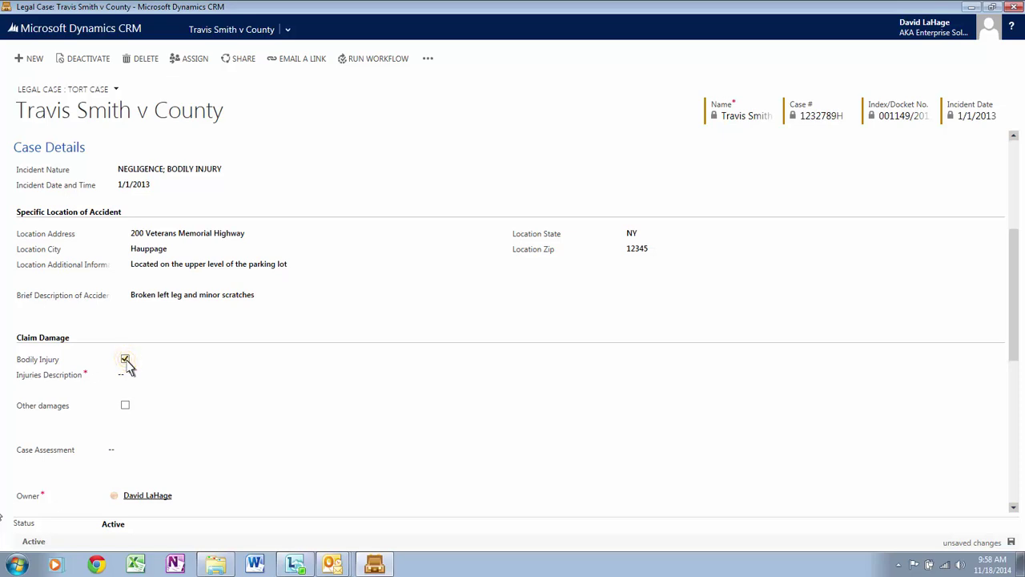
click(125, 359)
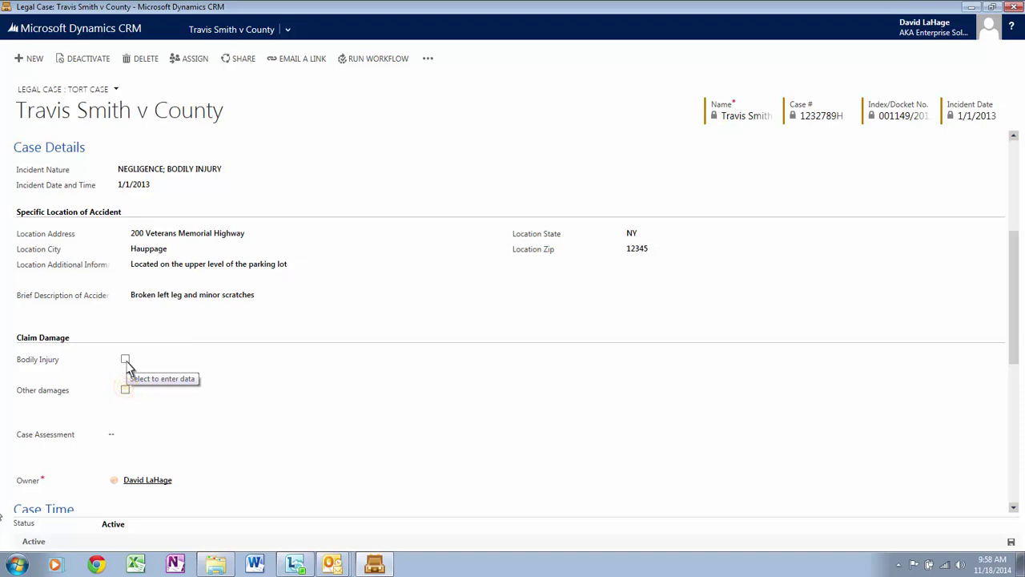
click(126, 389)
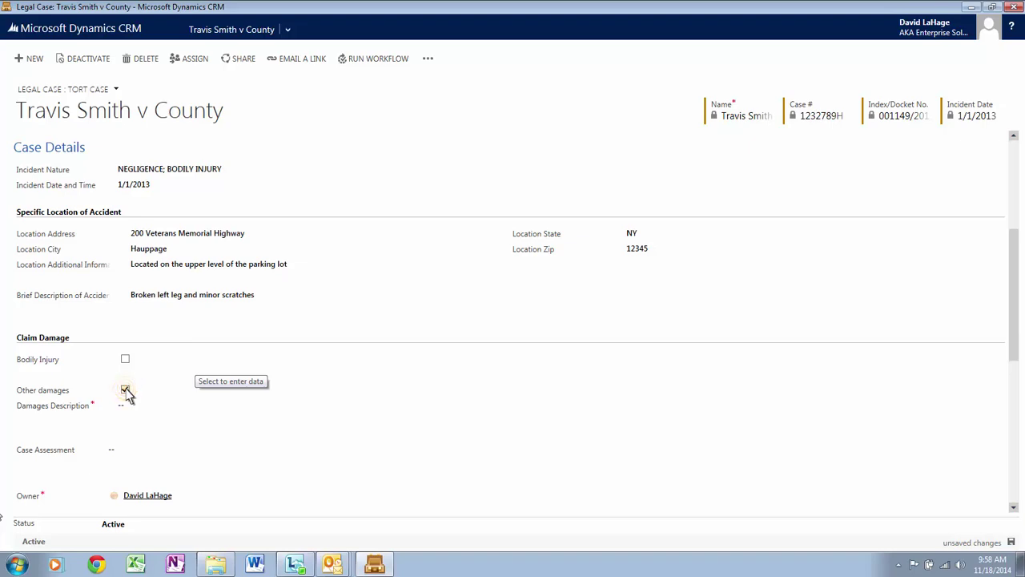
click(125, 390)
scroll(128, 396, down, 3)
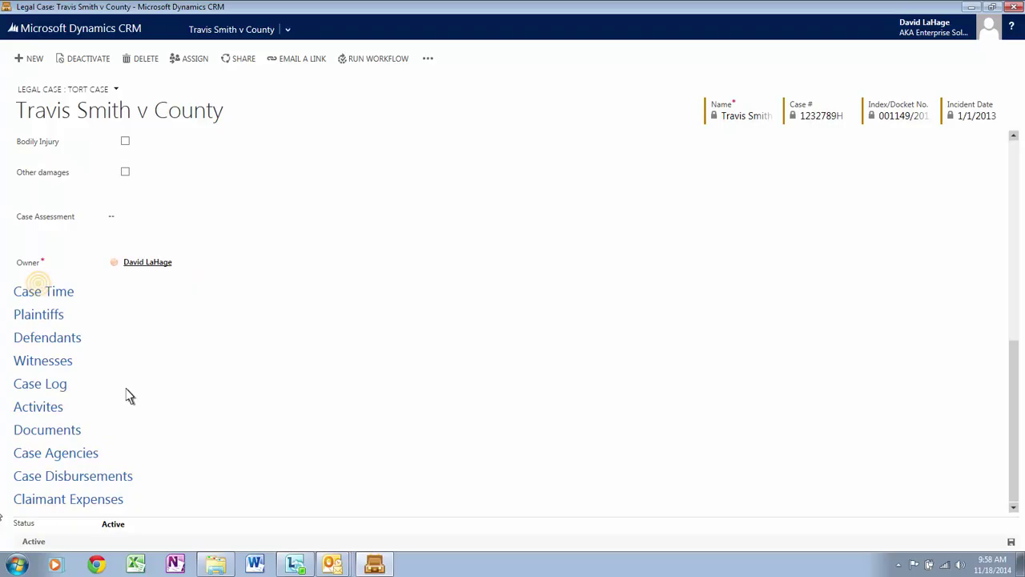
- Expand Case Time and create a new record from its subgrid lookup, opening a blank Case Time form
click(40, 291)
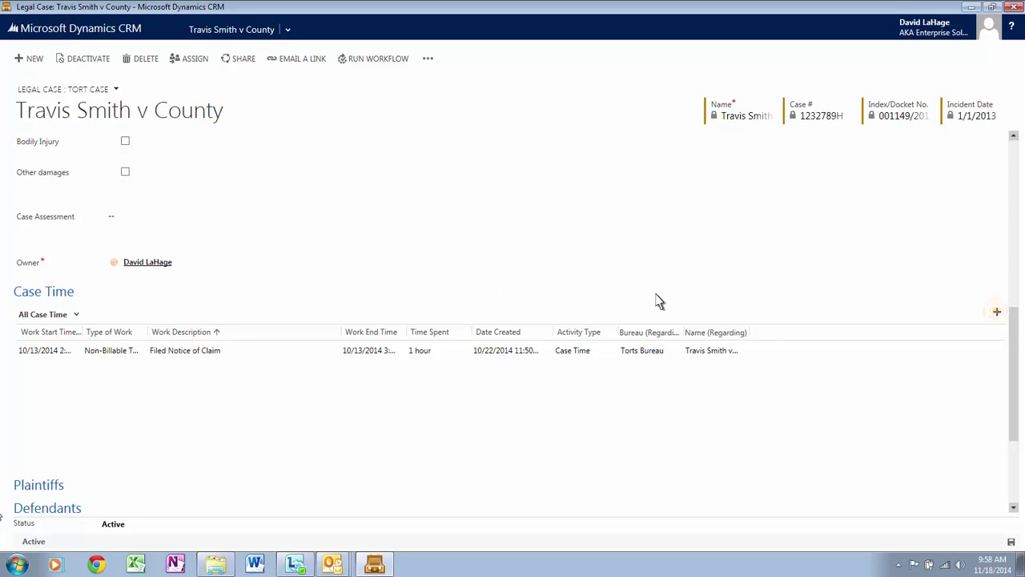
click(995, 314)
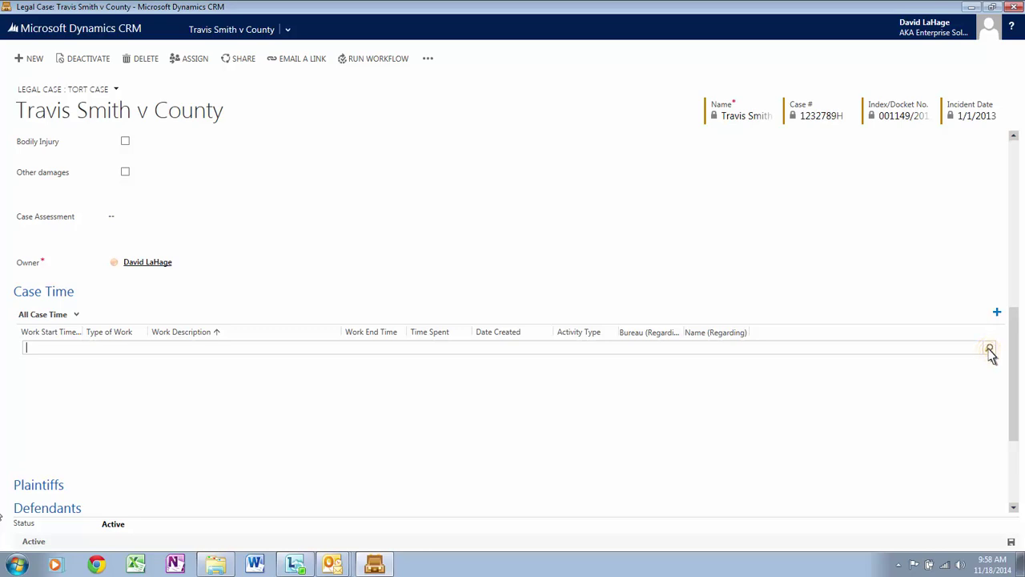
click(989, 349)
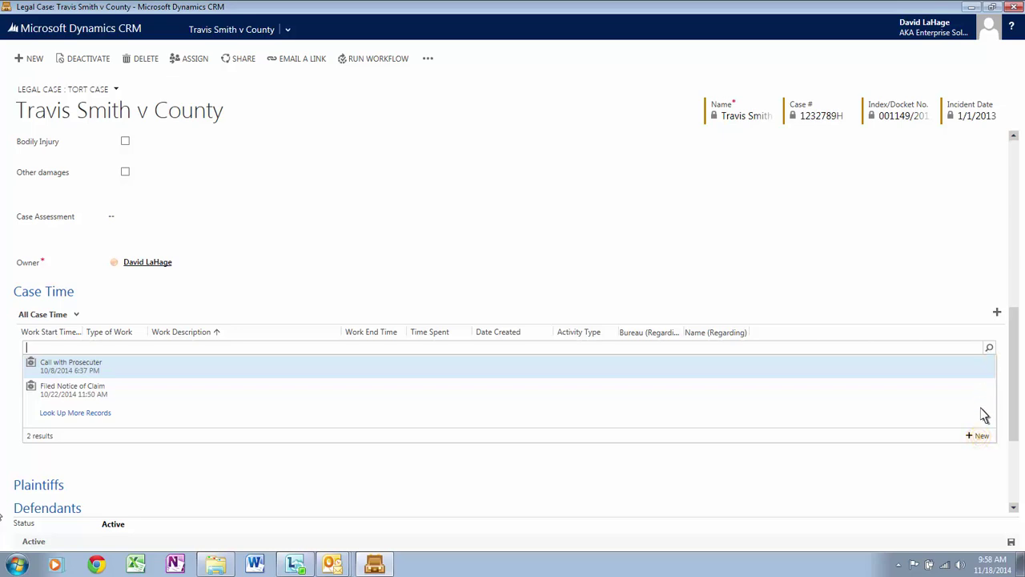
click(980, 436)
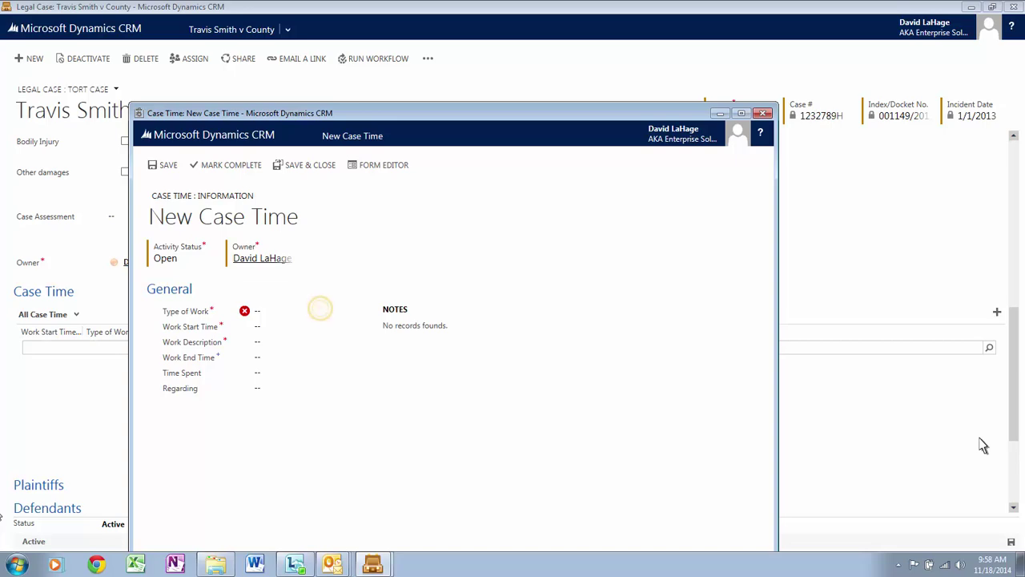
- Draft a Billable Time entry starting 11/18/2014, then close the form without saving
click(324, 314)
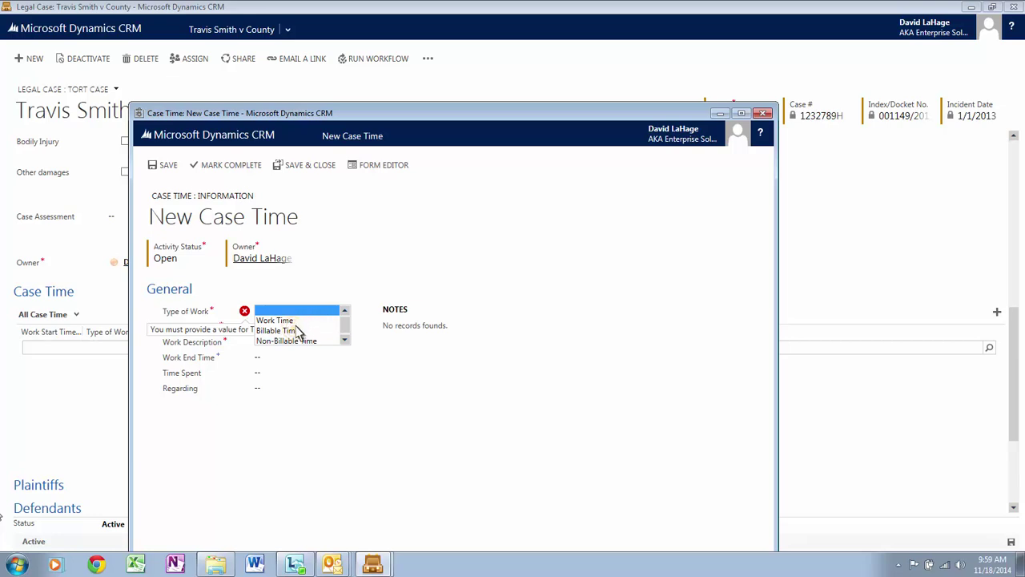
click(289, 330)
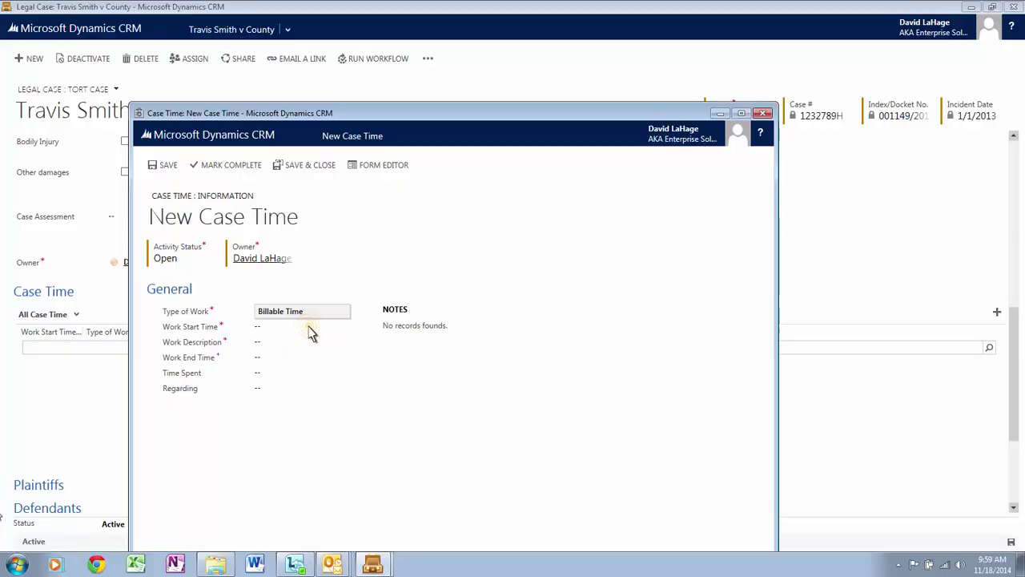
click(310, 330)
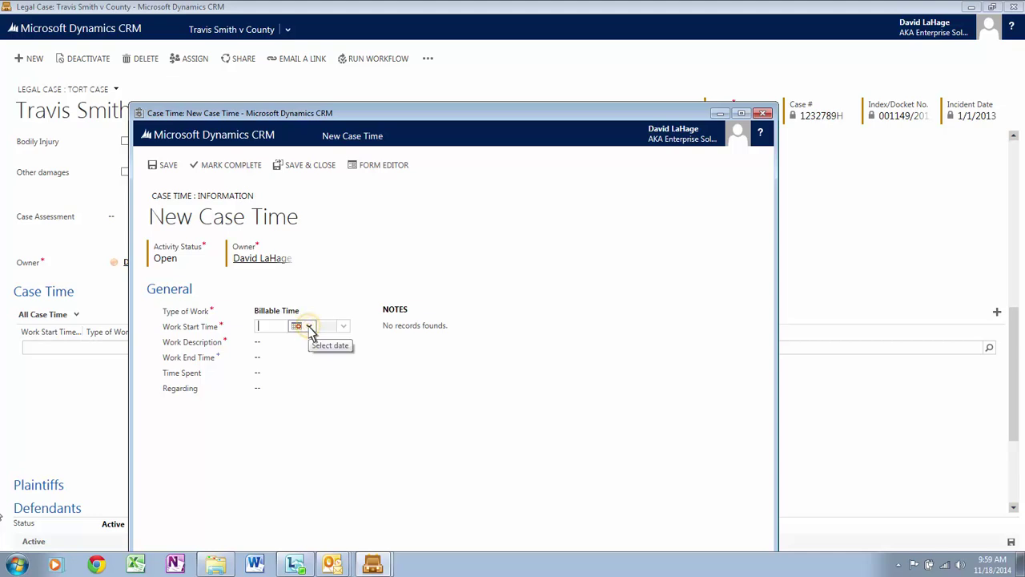
click(311, 328)
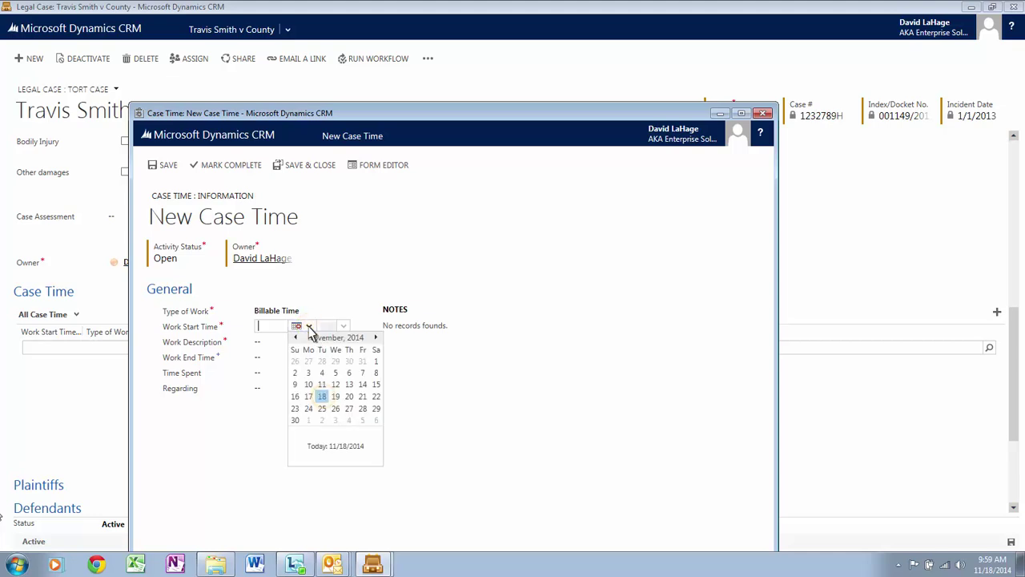
click(323, 396)
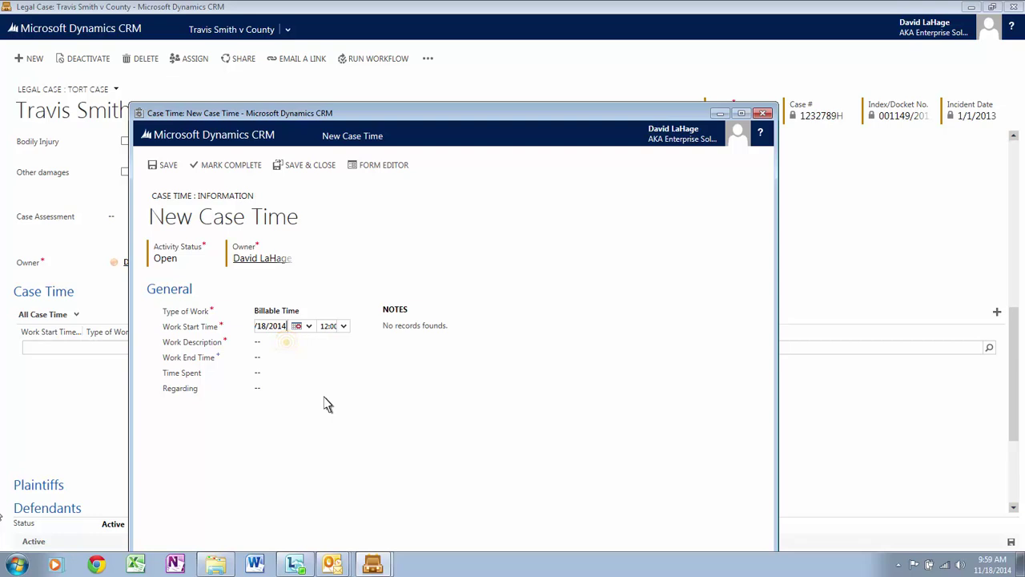
click(288, 345)
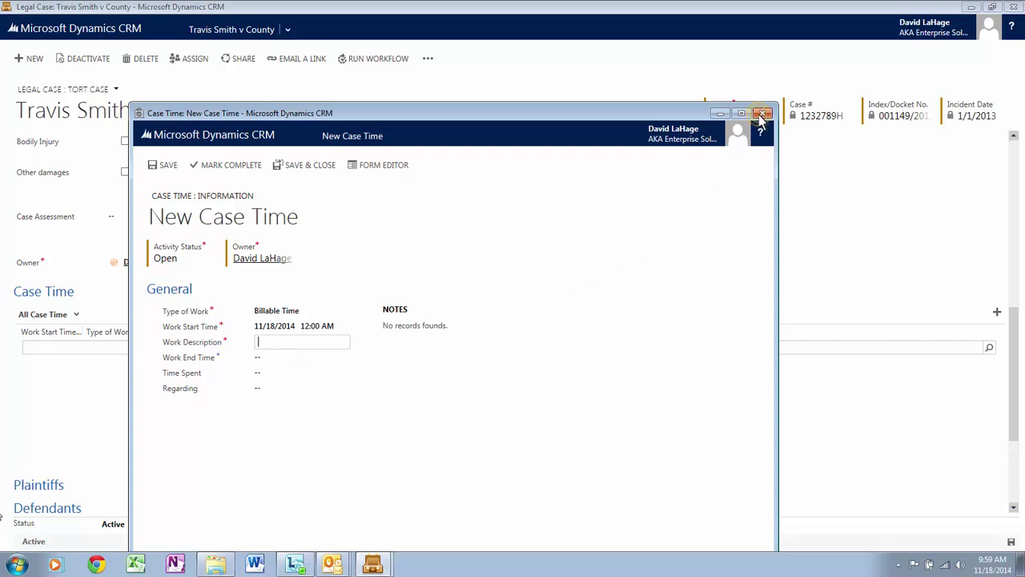
click(761, 114)
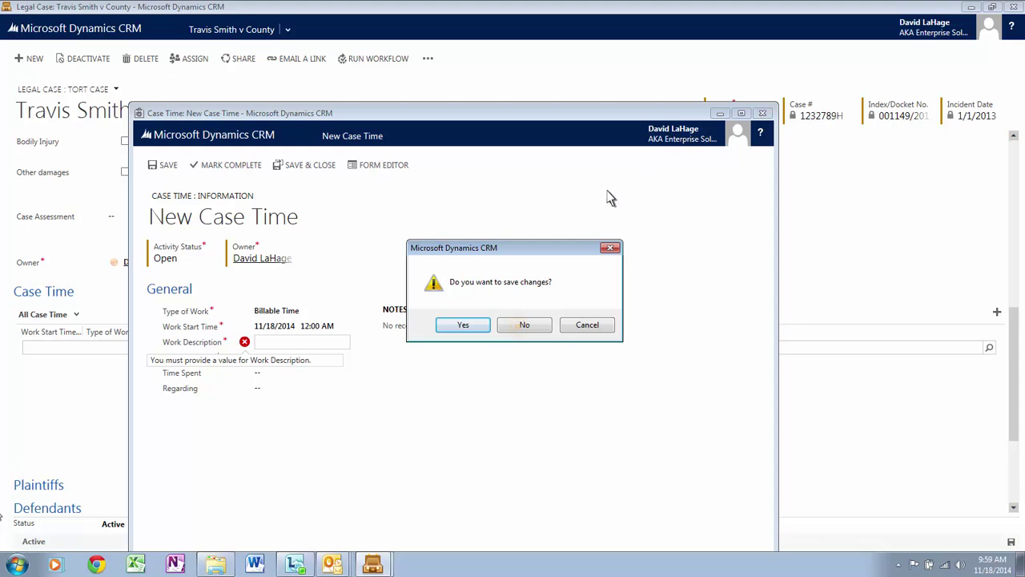
click(522, 326)
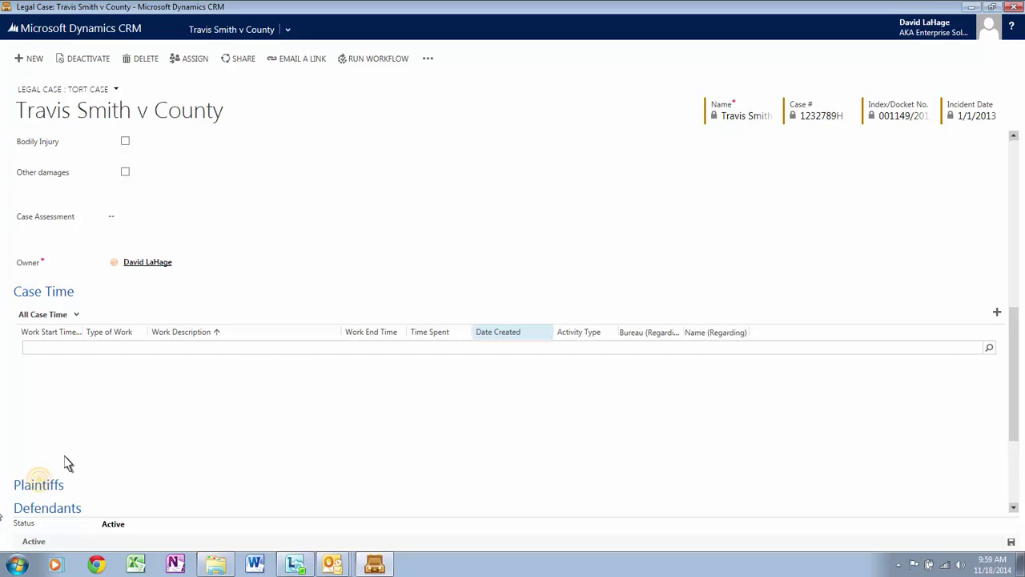
- Expand the Plaintiffs, Defendants, Witnesses and Case Log subgrids, showing ten completed case log events
click(40, 485)
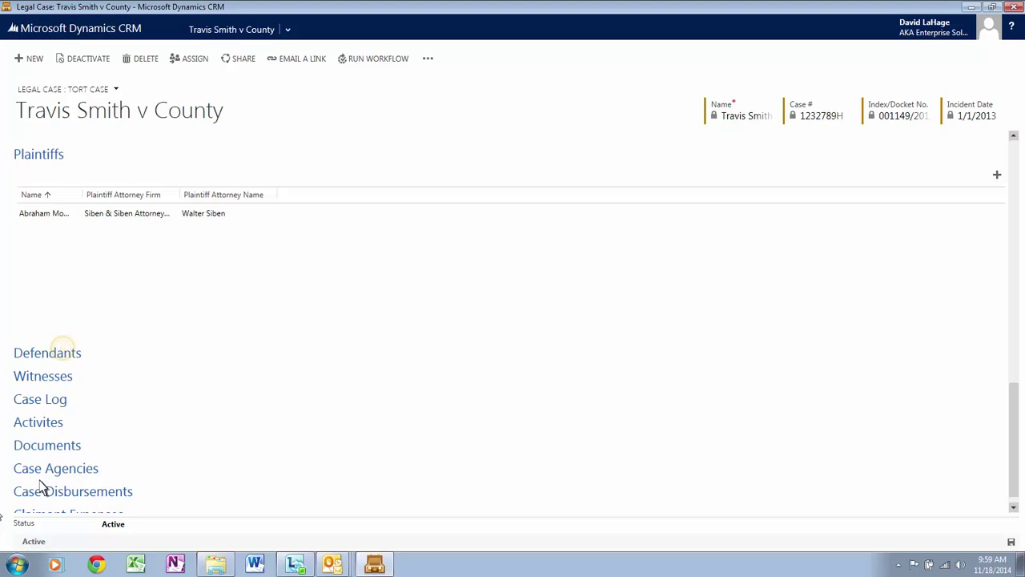
click(66, 353)
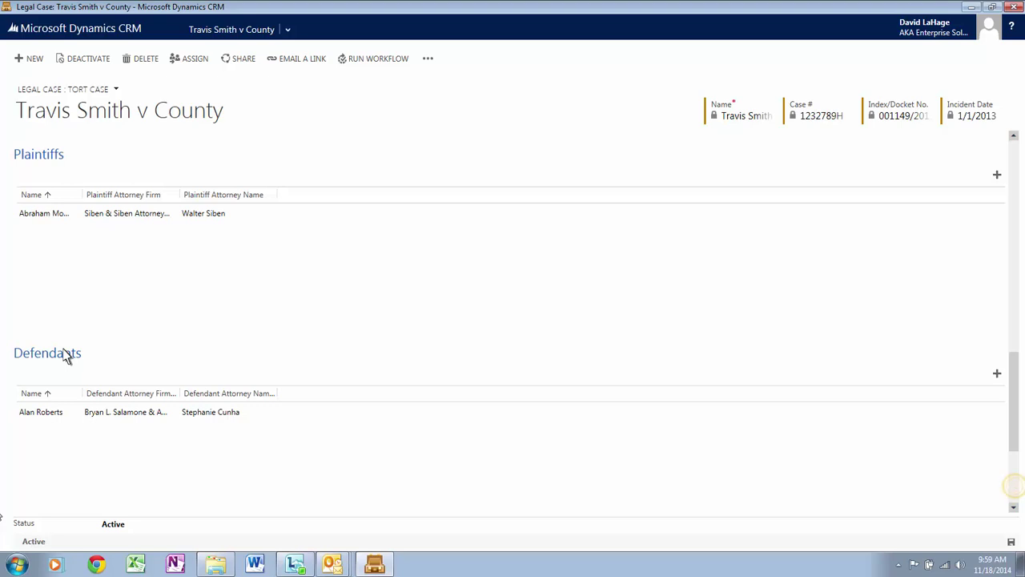
click(1015, 490)
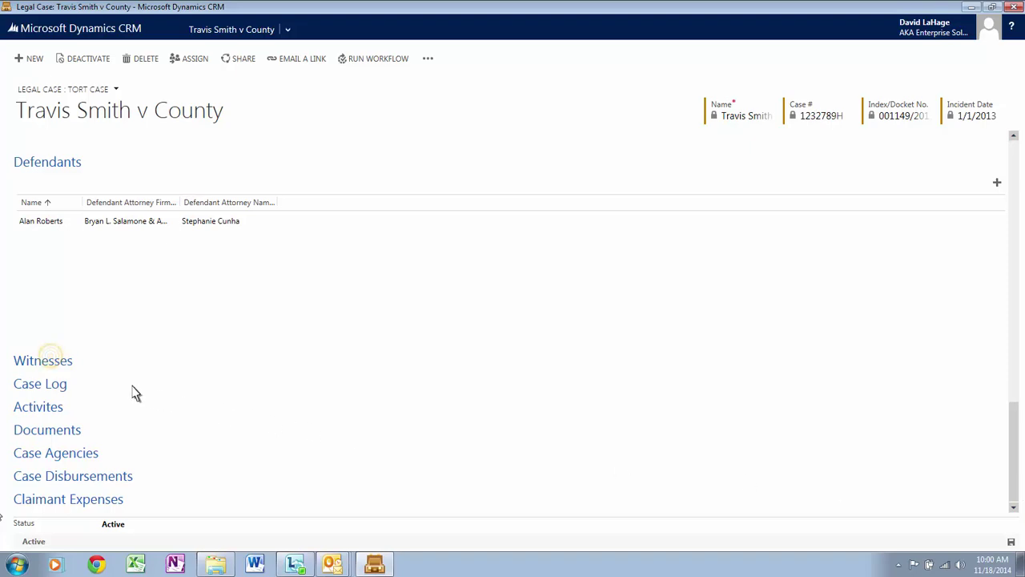
click(51, 360)
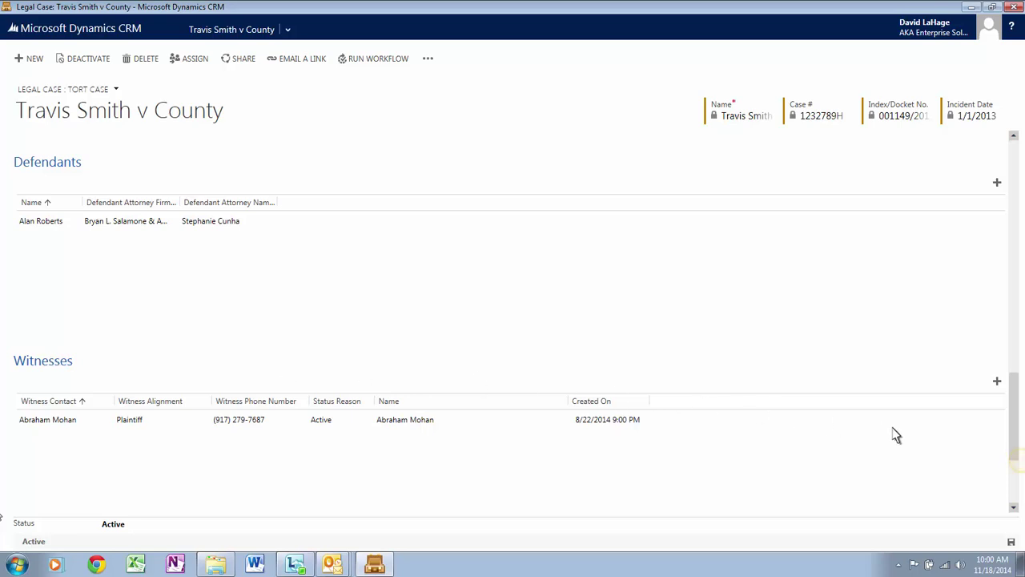
click(1011, 457)
scroll(1021, 464, down, 2)
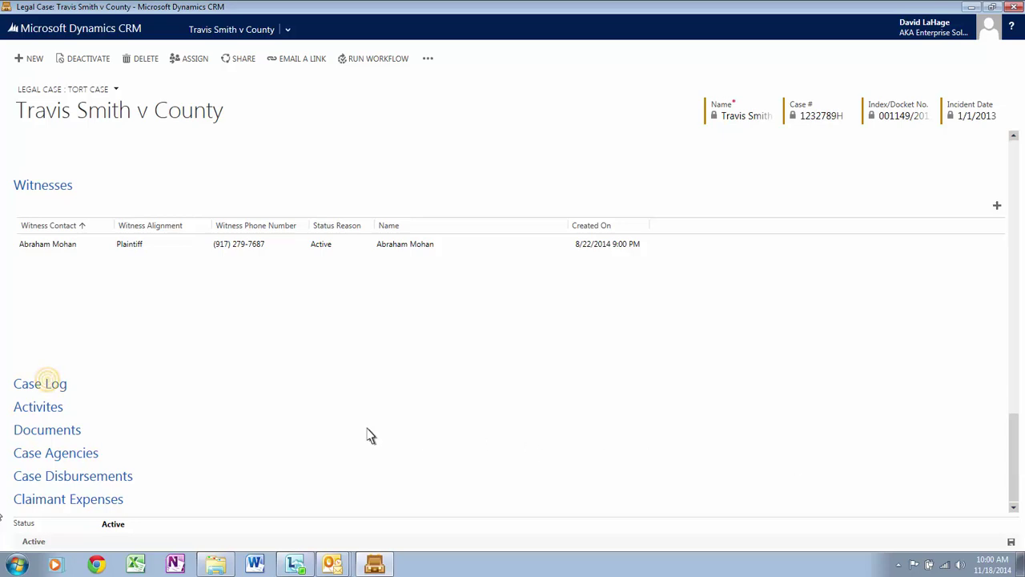
click(49, 384)
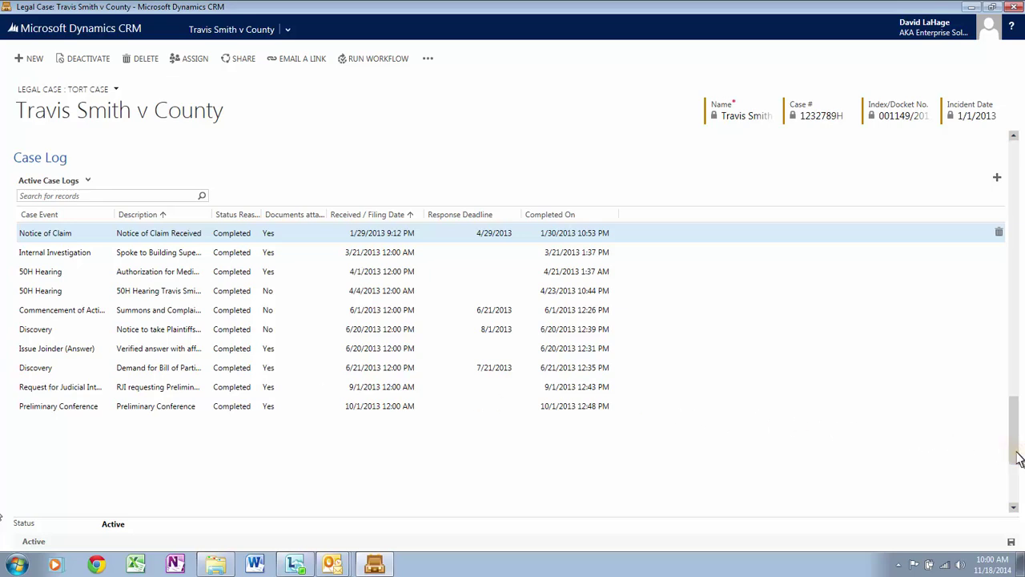
scroll(1018, 457, down, 3)
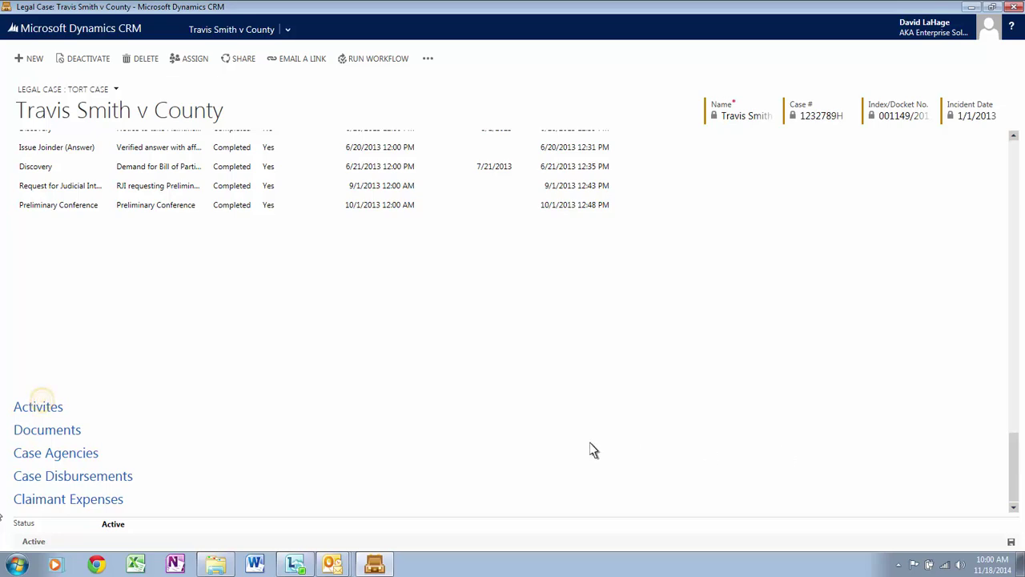
click(42, 402)
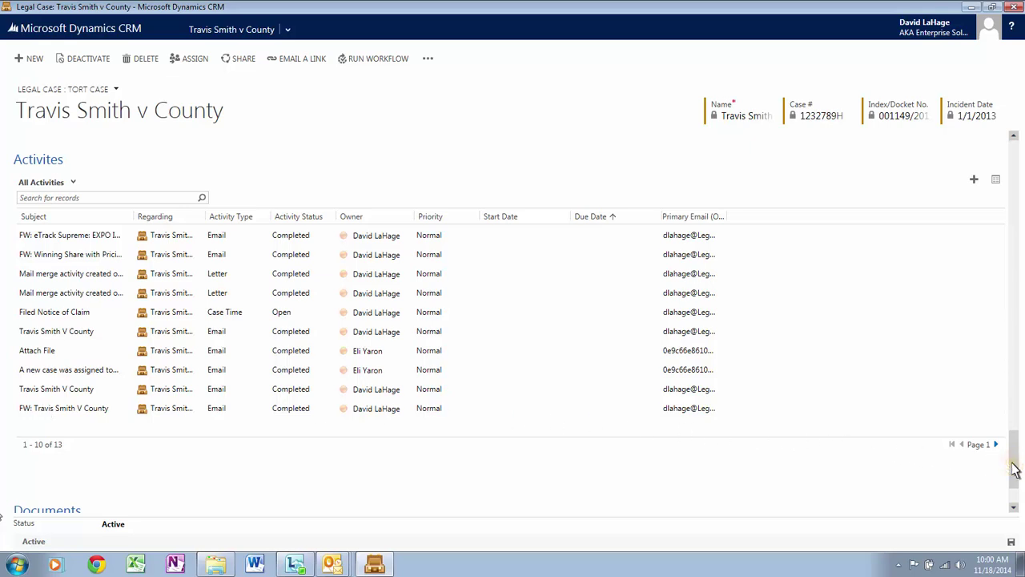
scroll(1013, 468, down, 1)
click(70, 428)
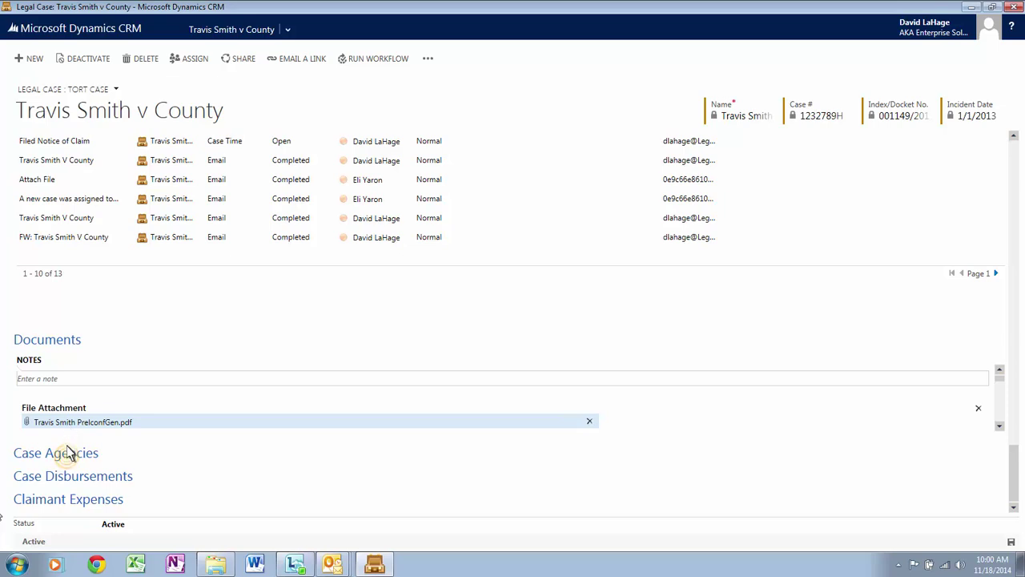
click(68, 456)
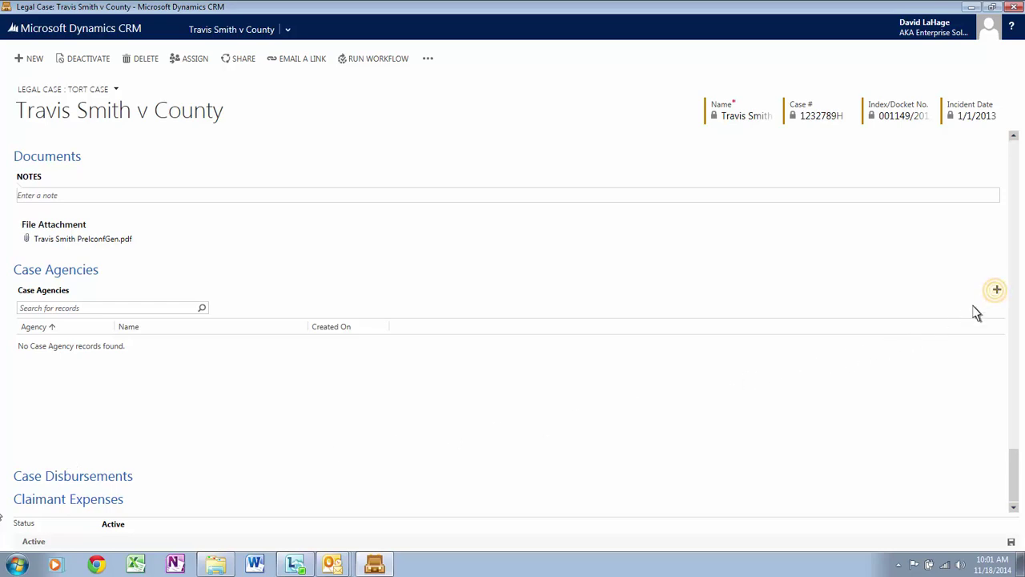
- Browse the available case agencies via Look Up More Records, then cancel without linking any
click(997, 292)
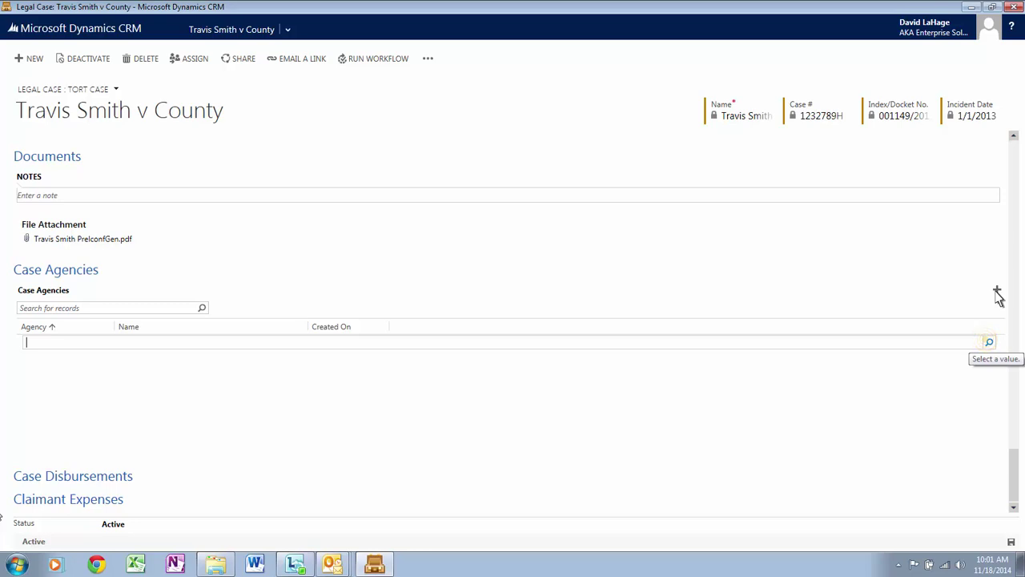
click(989, 344)
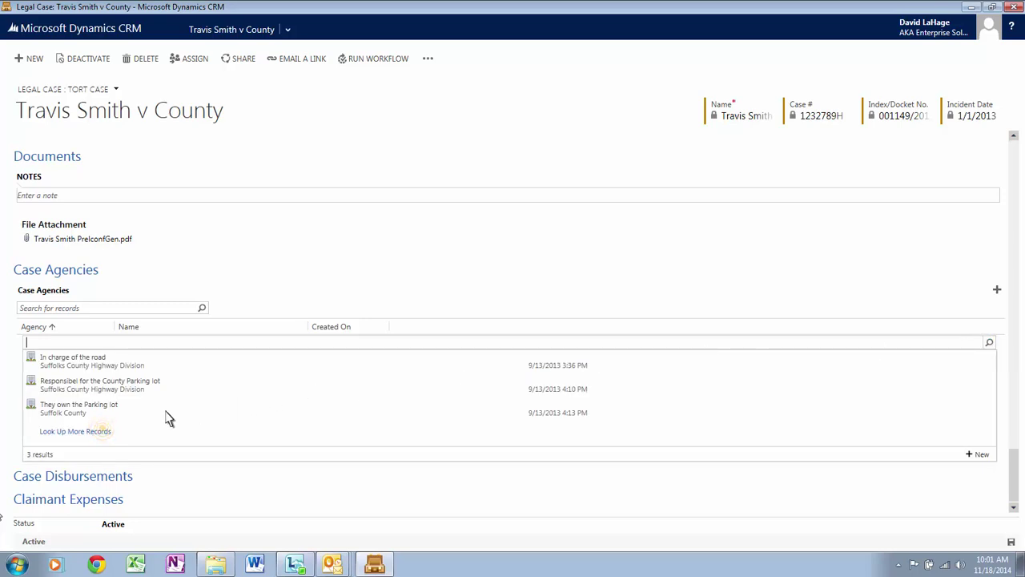
click(103, 431)
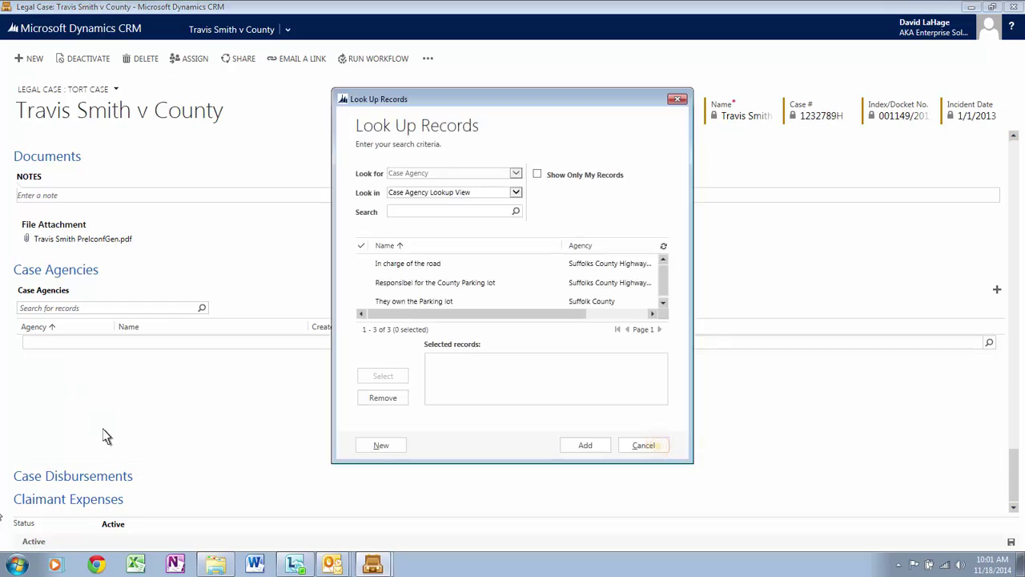
click(658, 447)
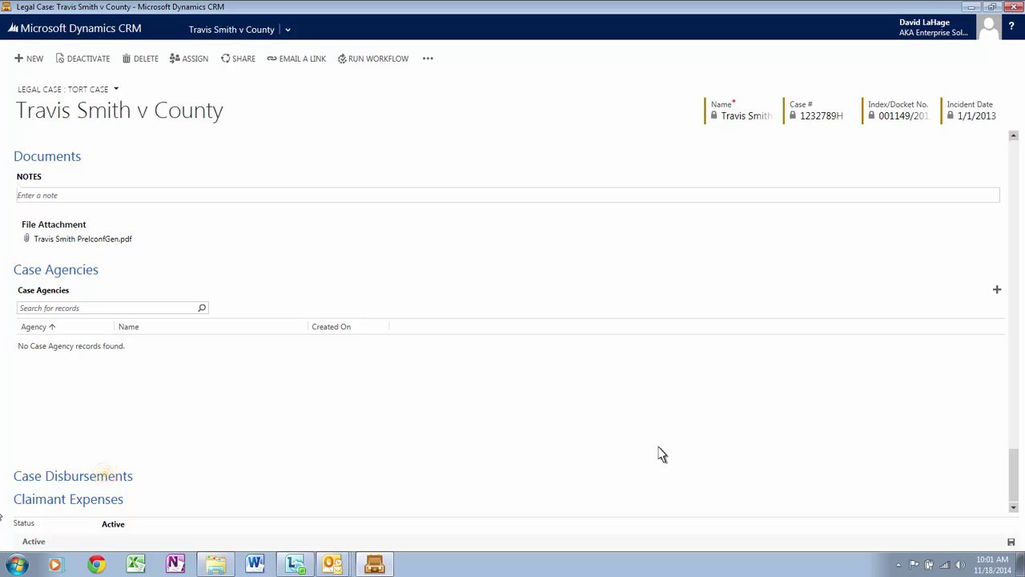
- Show Case Disbursements and the Claimant Expenses for Ambulace Evacuation ($1,800.00) and ER Care ($1,358.25)
click(105, 476)
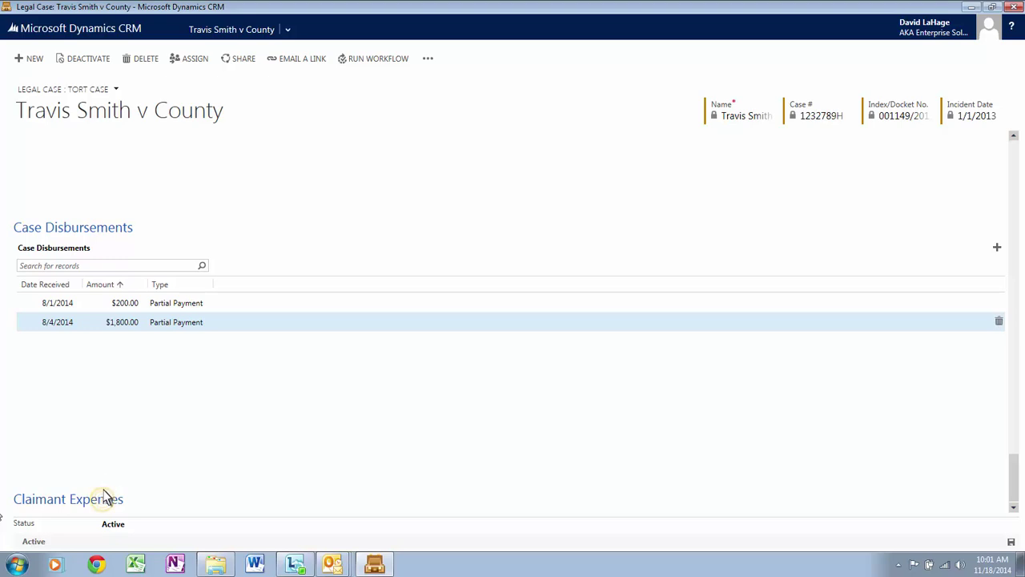
scroll(103, 498, down, 3)
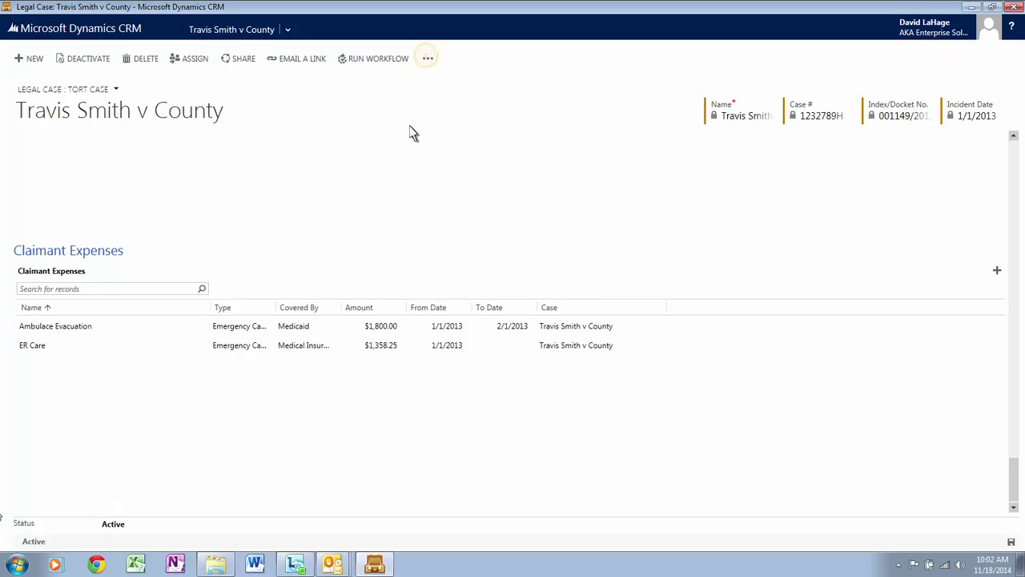
click(427, 58)
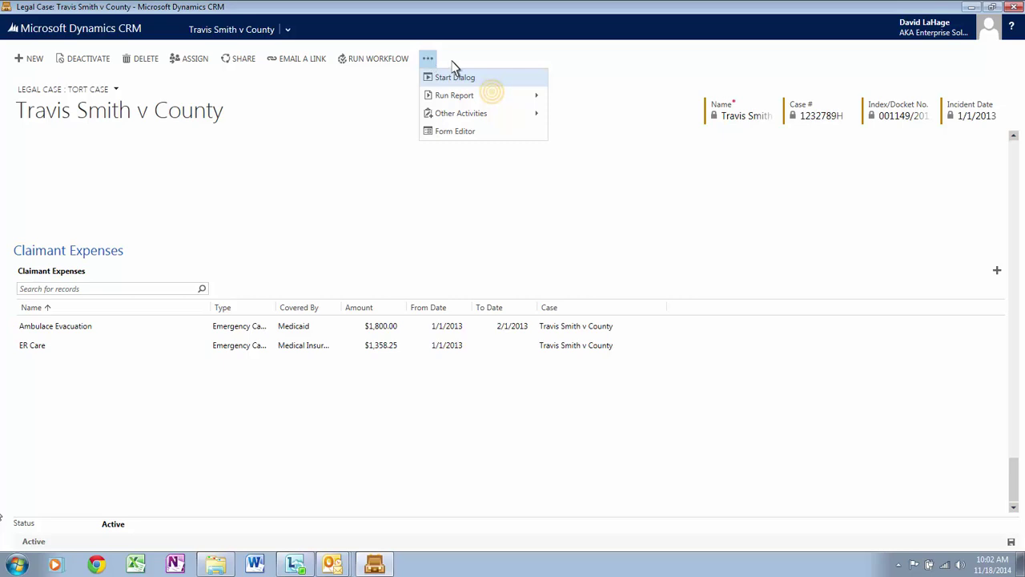
click(494, 96)
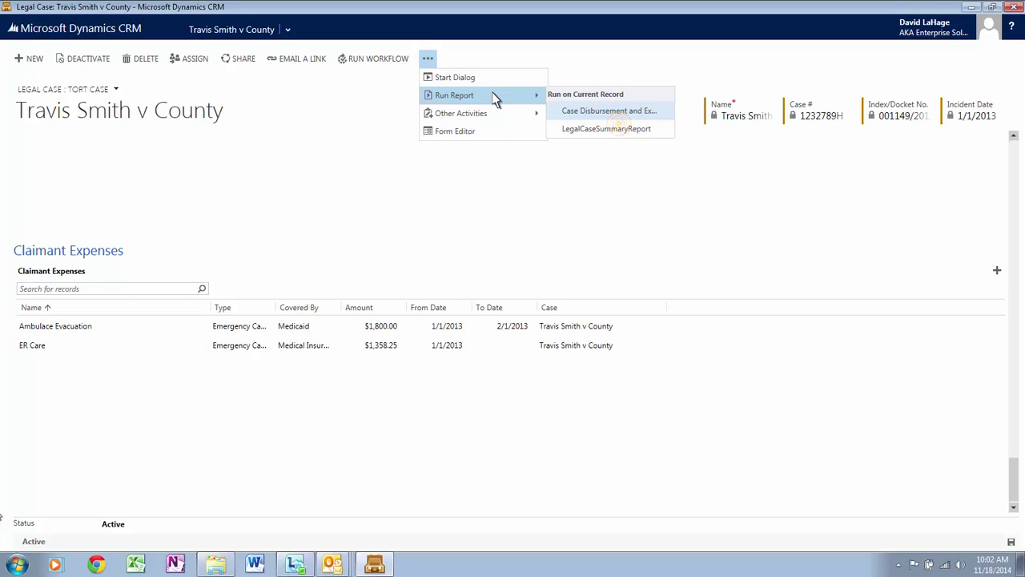
click(621, 128)
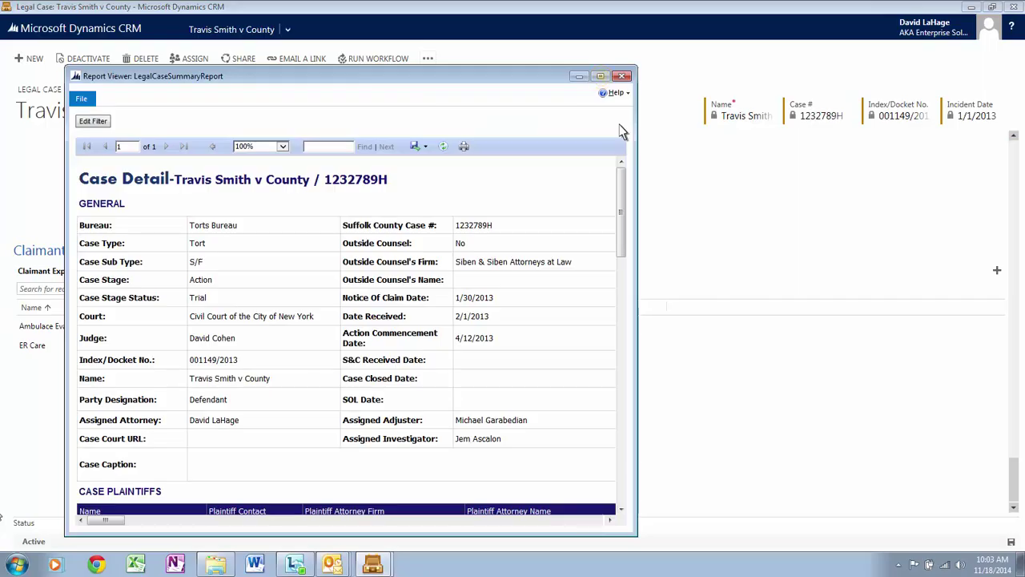
click(601, 77)
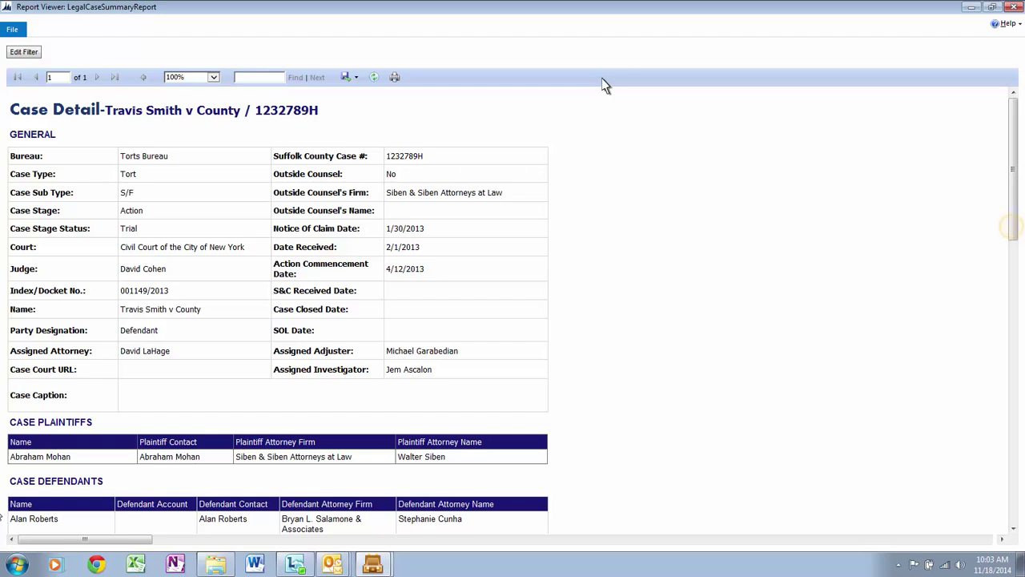
click(1013, 231)
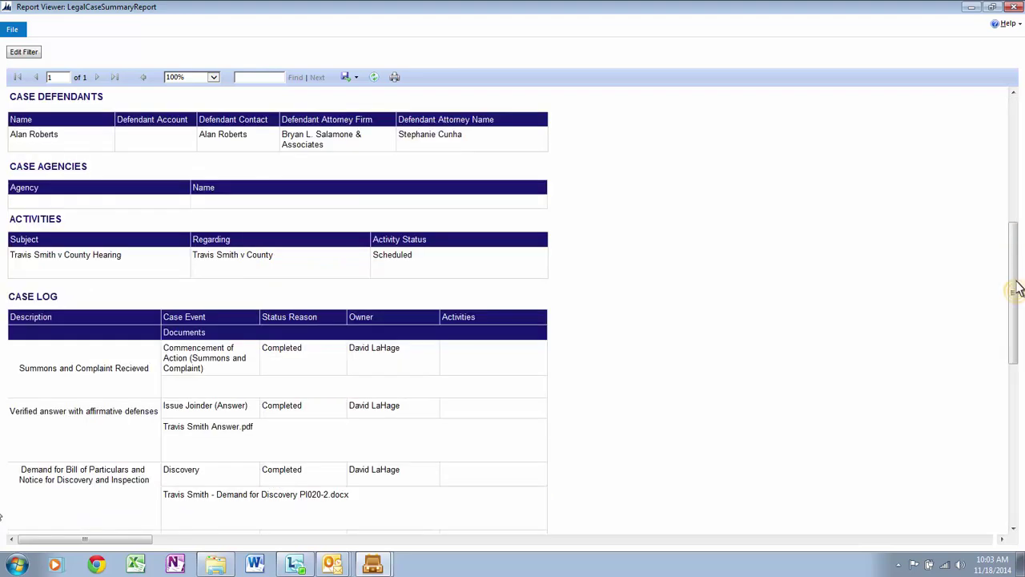
scroll(1017, 297, down, 3)
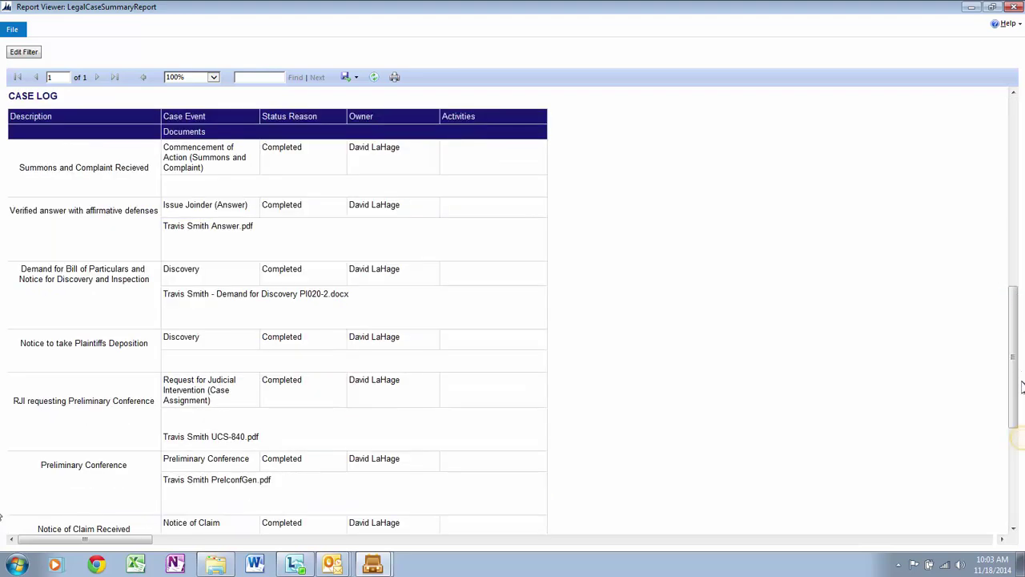
click(1017, 442)
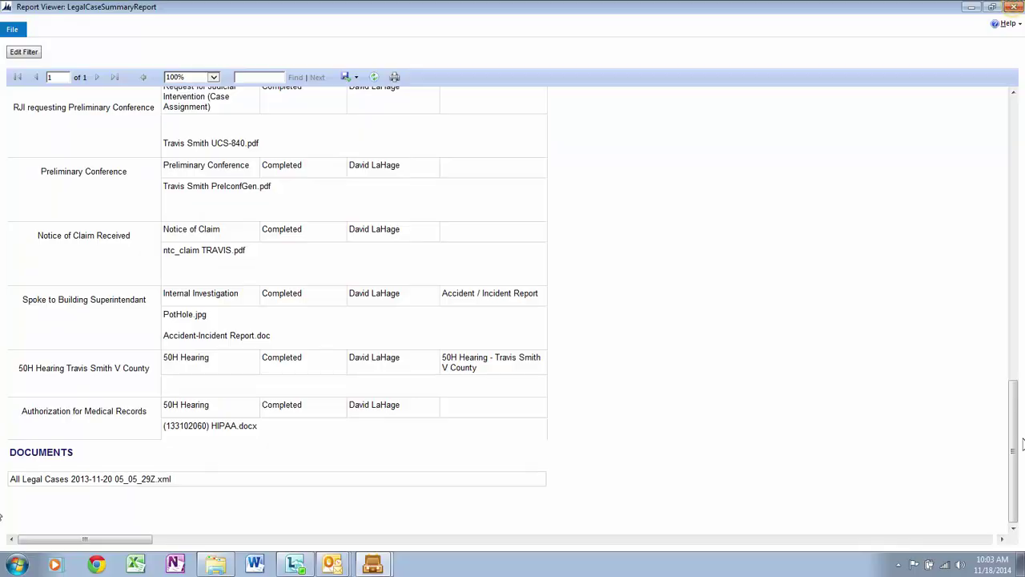
click(1014, 7)
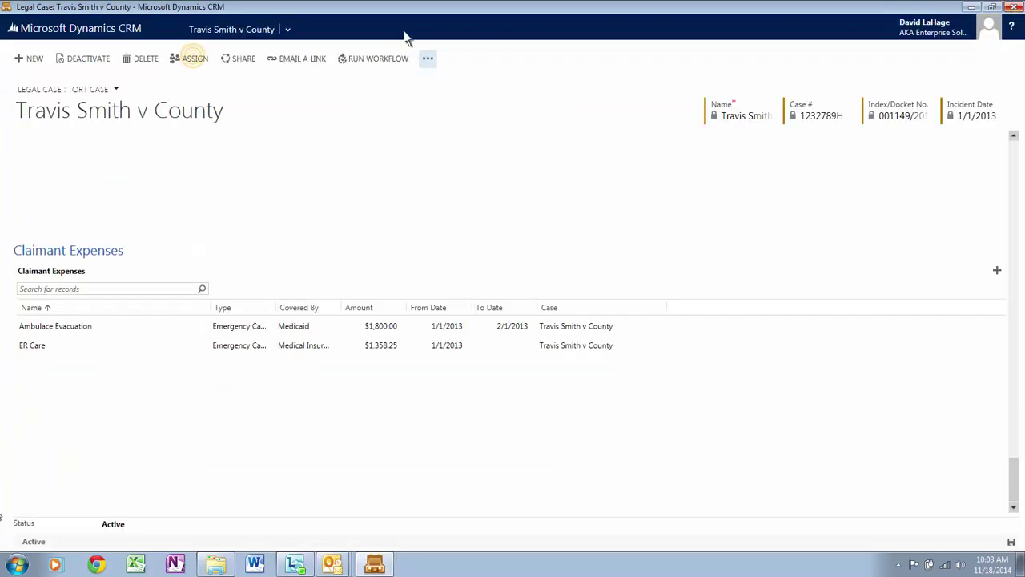
click(195, 60)
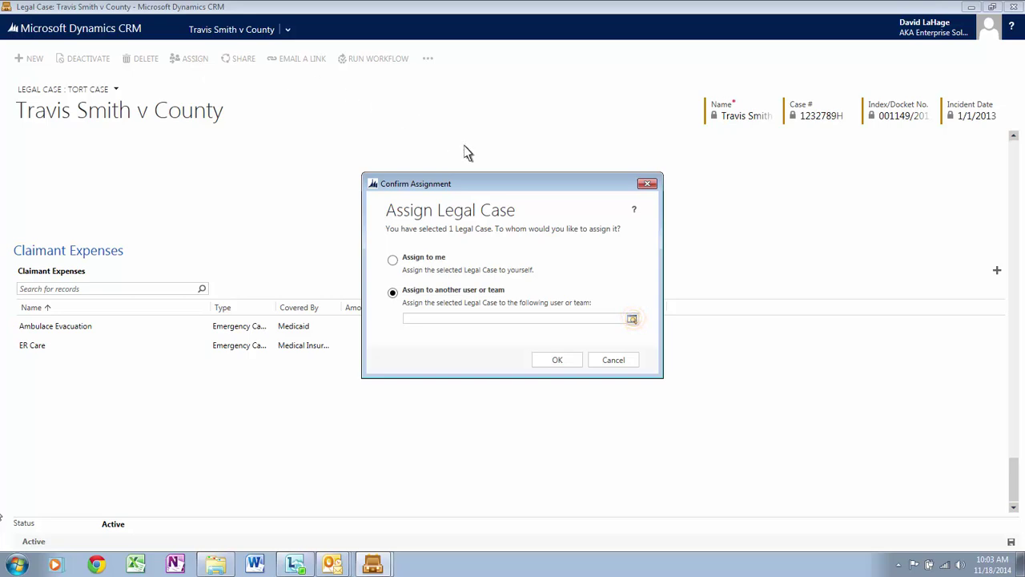
click(633, 318)
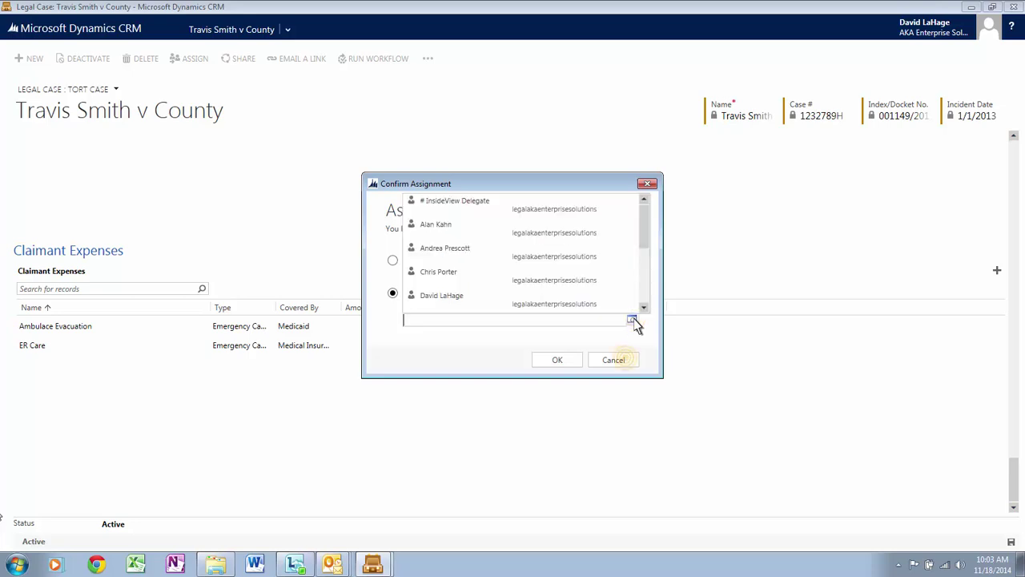
click(615, 359)
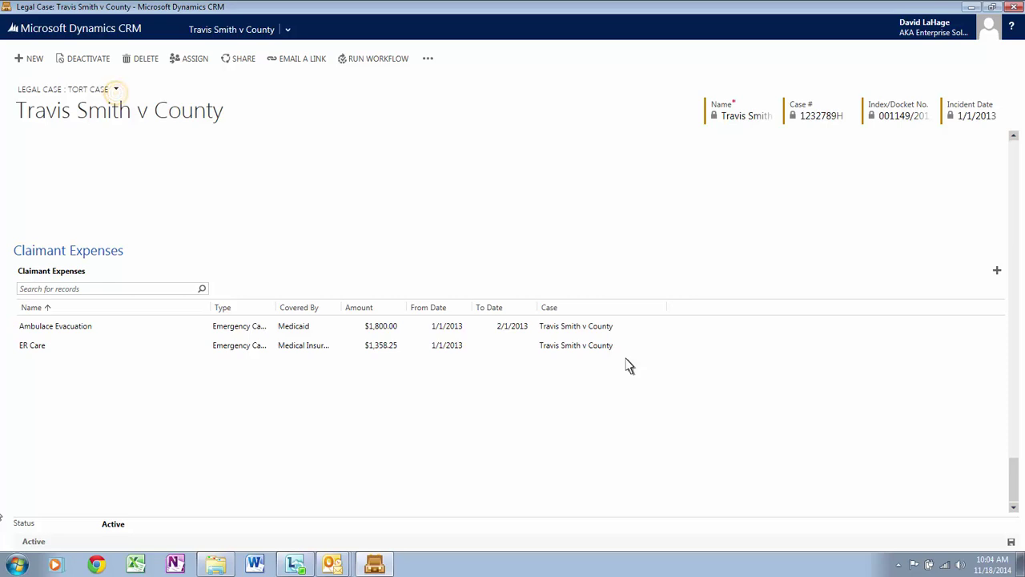
- Switch the case to the Lien and Recovery form, then close the record window
click(114, 89)
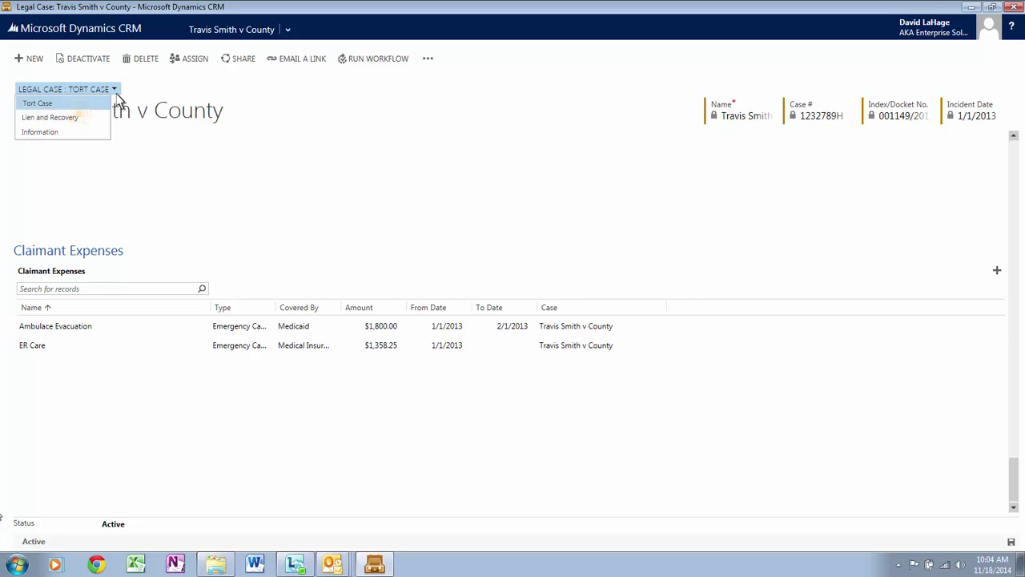
click(82, 121)
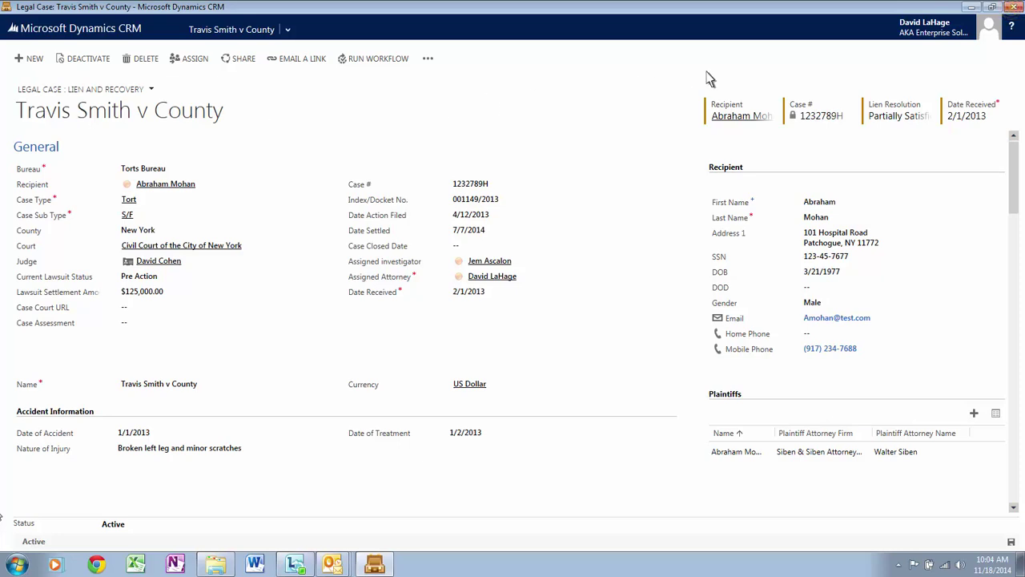
click(1013, 7)
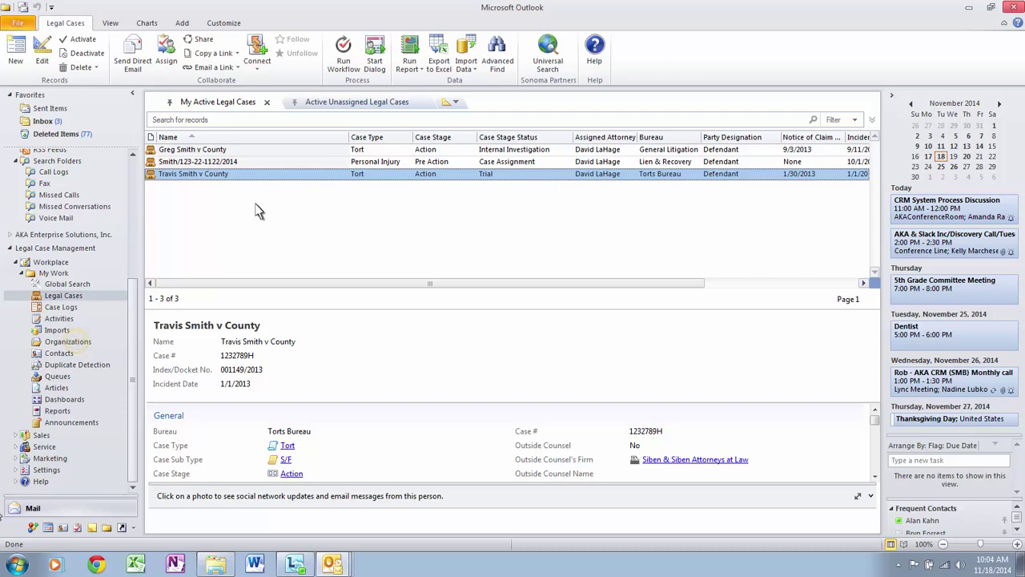
- In Organizations, open the Active Law Firms view, add Active Police Departments as a tab, and pin Active Law Firms
click(68, 341)
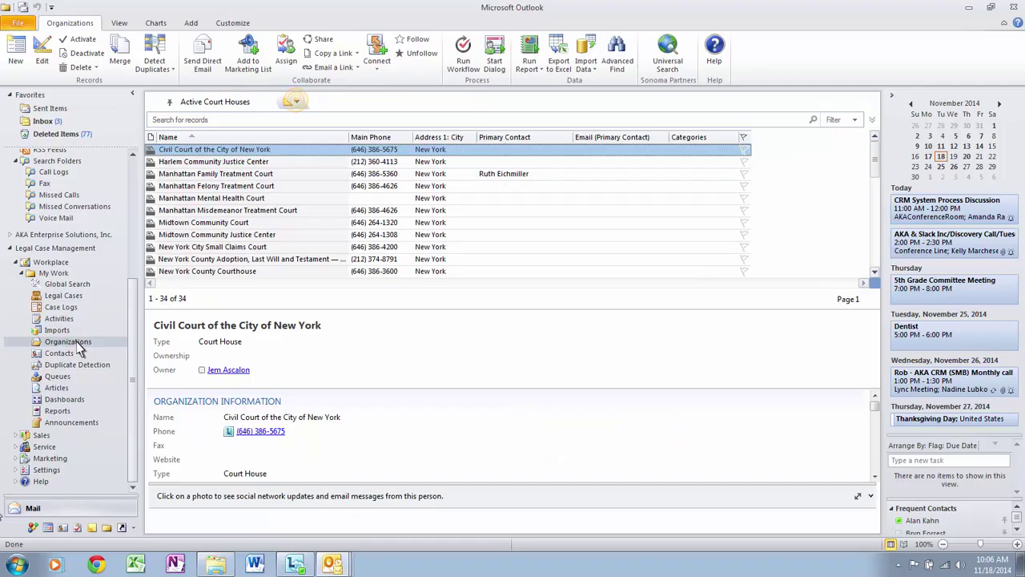
click(296, 104)
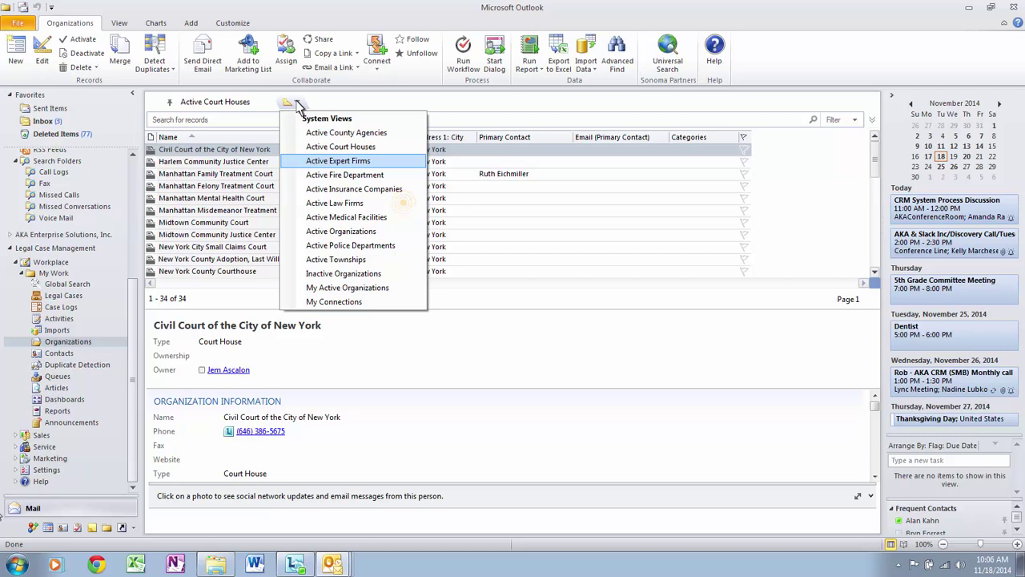
click(404, 206)
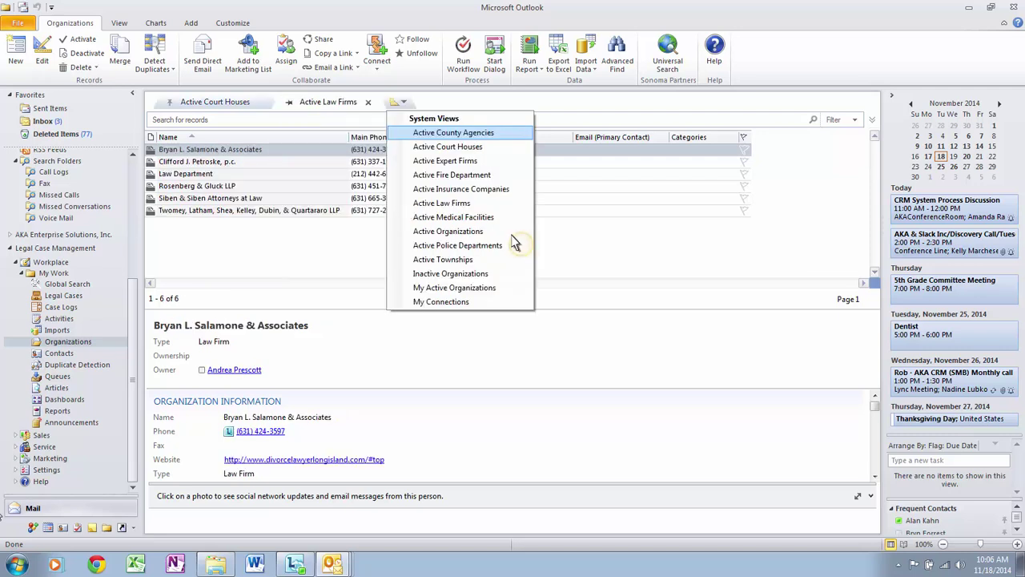
click(522, 245)
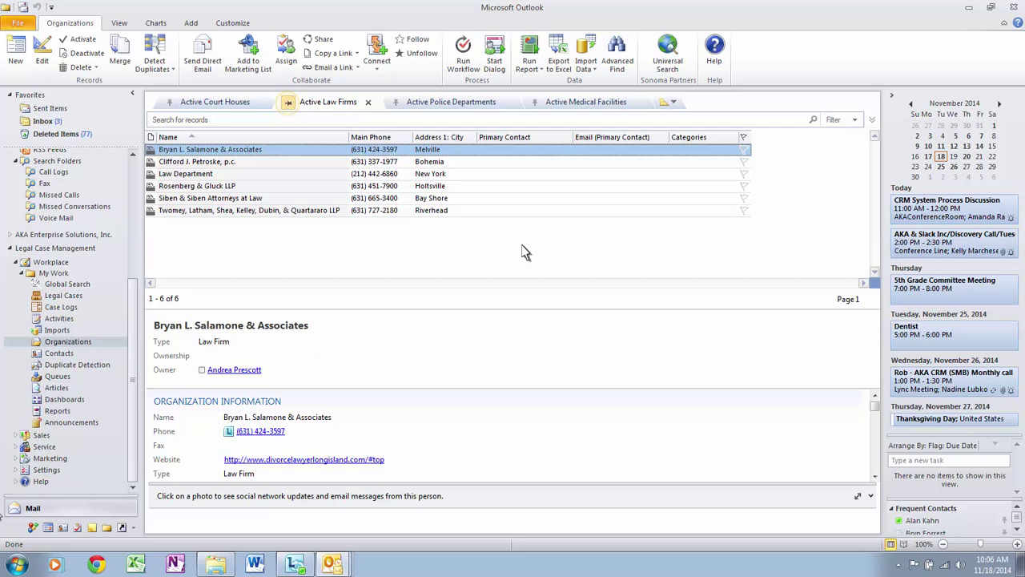
click(287, 103)
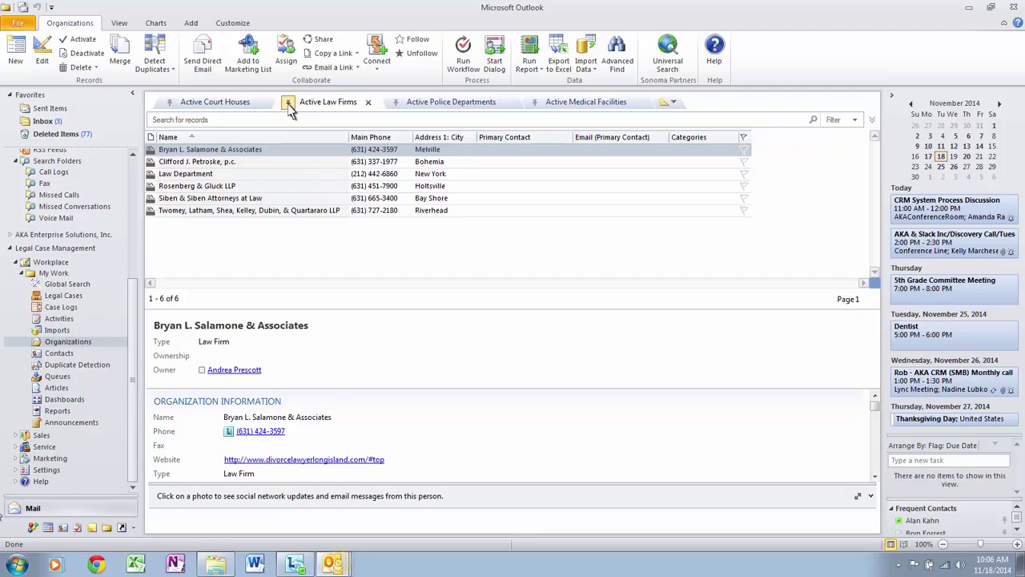